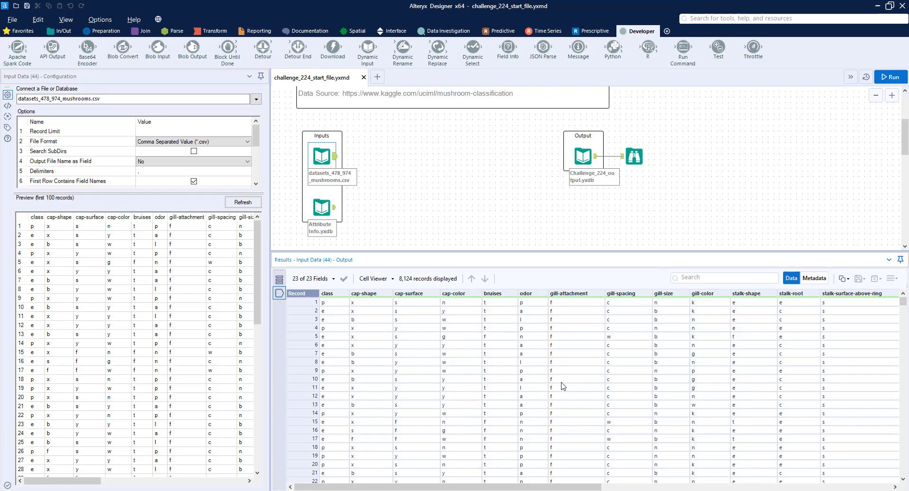
Examine the mushroom dataset and the Attribute Info records, and compare them with the expected output data
{"action": "left_click", "coordinate": [336, 212]}
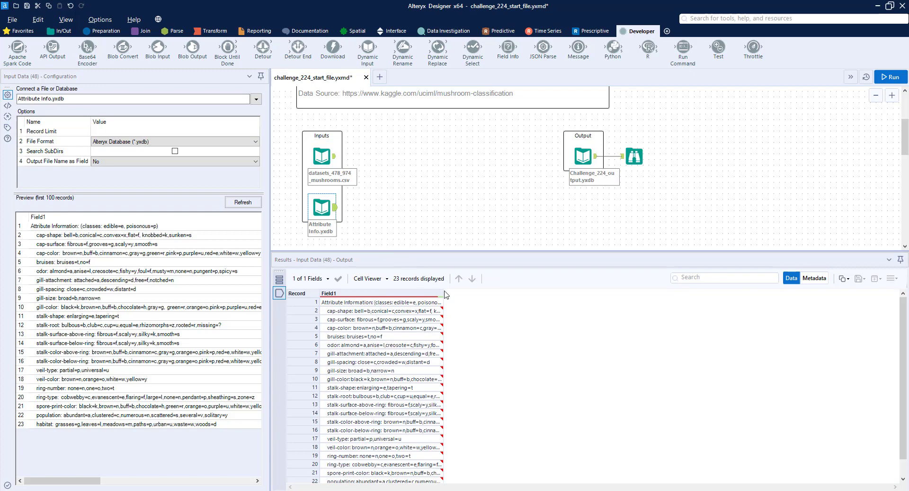
{"action": "left_click_drag", "start_coordinate": [442, 293], "coordinate": [635, 294]}
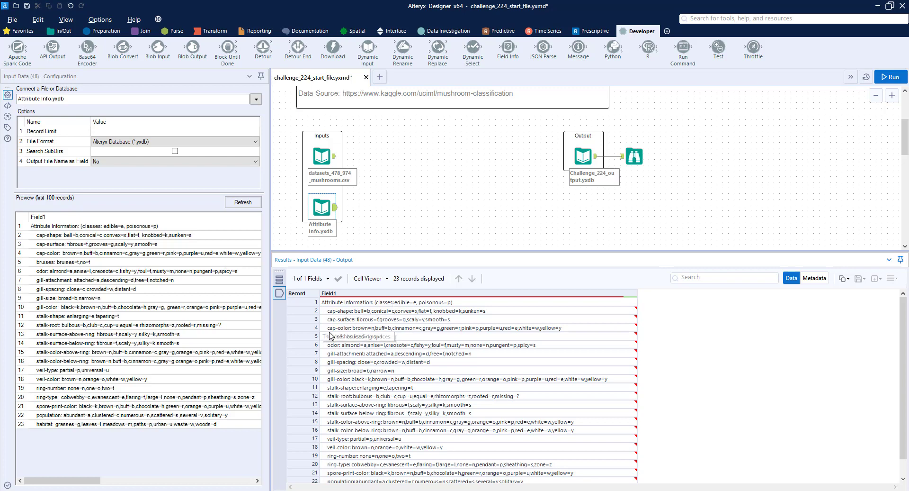
{"action": "left_click", "coordinate": [335, 158]}
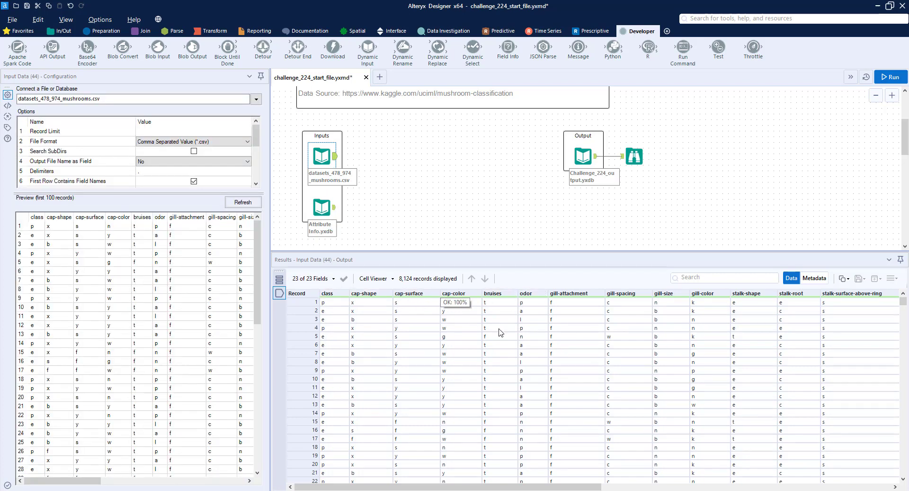
{"action": "left_click", "coordinate": [335, 210]}
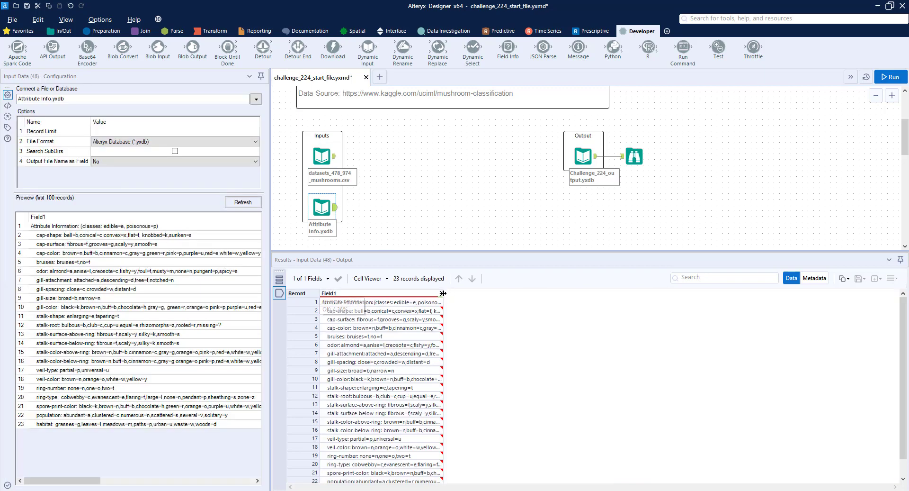
{"action": "left_click_drag", "start_coordinate": [444, 297], "coordinate": [577, 289]}
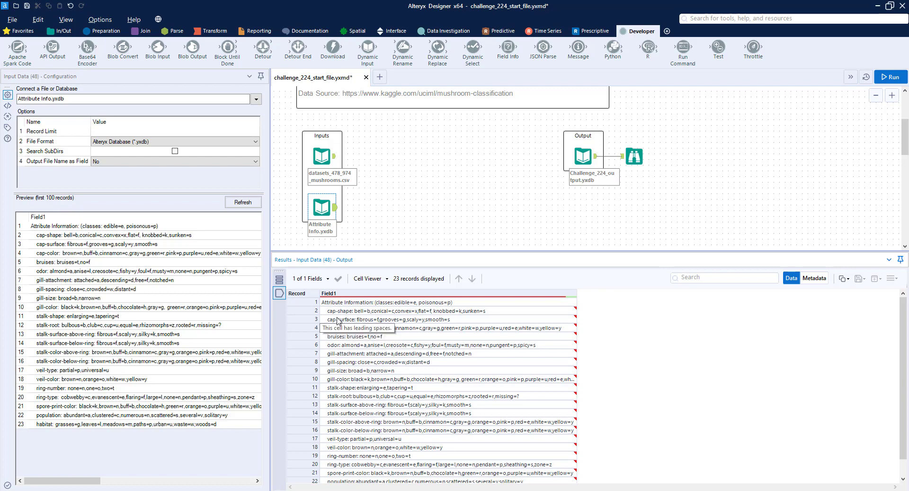
{"action": "left_click", "coordinate": [336, 157]}
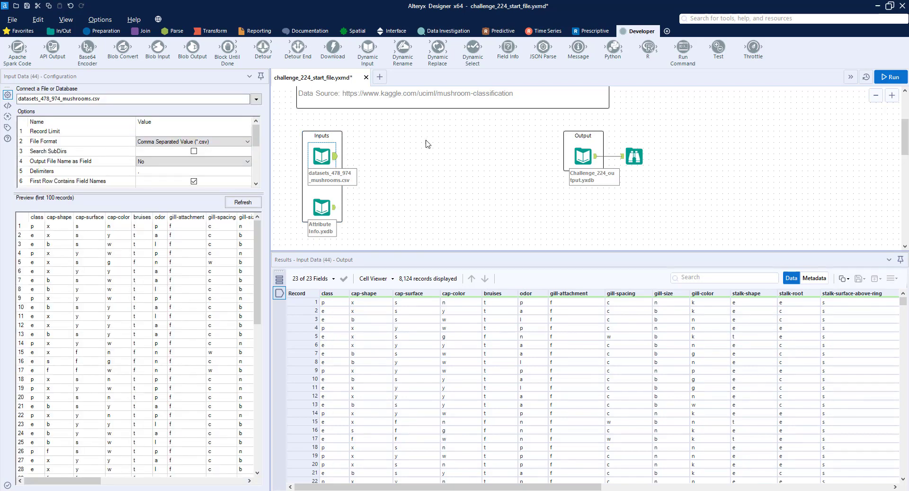
{"action": "left_click", "coordinate": [635, 155]}
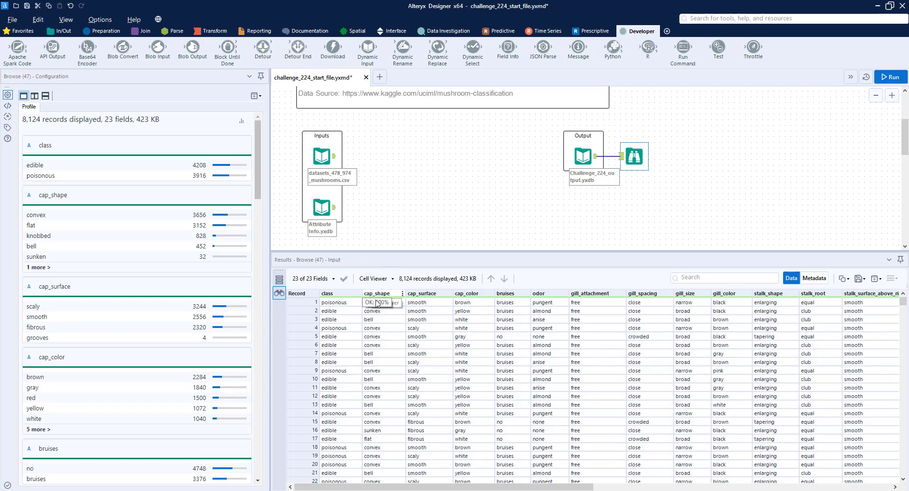
Move the Output container and its Browse tool up beside the challenge description to free the canvas next to the inputs
{"action": "scroll", "coordinate": [644, 164], "scroll_direction": "up", "scroll_amount": 2}
{"action": "scroll", "coordinate": [659, 208], "scroll_direction": "down", "scroll_amount": 2}
{"action": "left_click_drag", "start_coordinate": [663, 195], "coordinate": [561, 129]}
{"action": "scroll", "coordinate": [583, 142], "scroll_direction": "up", "scroll_amount": 1}
{"action": "left_click_drag", "start_coordinate": [597, 156], "coordinate": [659, 93]}
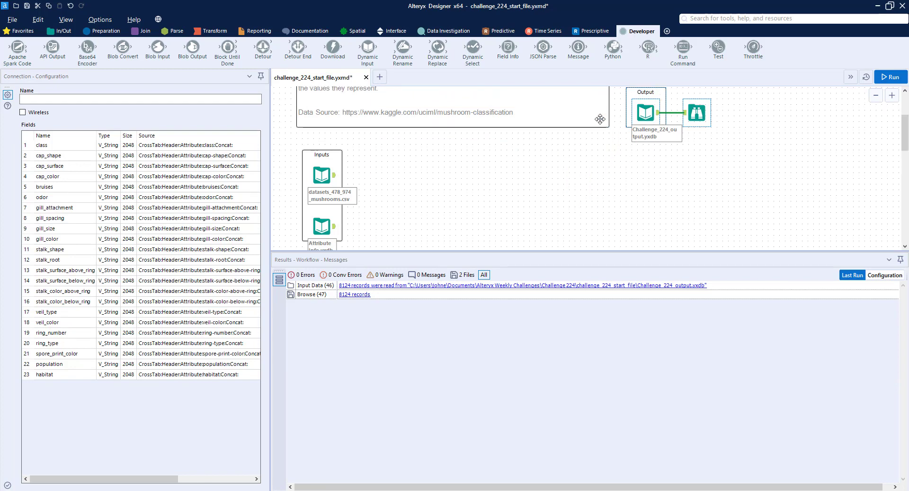
Connect a Text To Columns tool to Attribute Info and split Field1 on the colon delimiter into 2 columns
{"action": "scroll", "coordinate": [600, 119], "scroll_direction": "down", "scroll_amount": 3}
{"action": "left_click", "coordinate": [321, 169]}
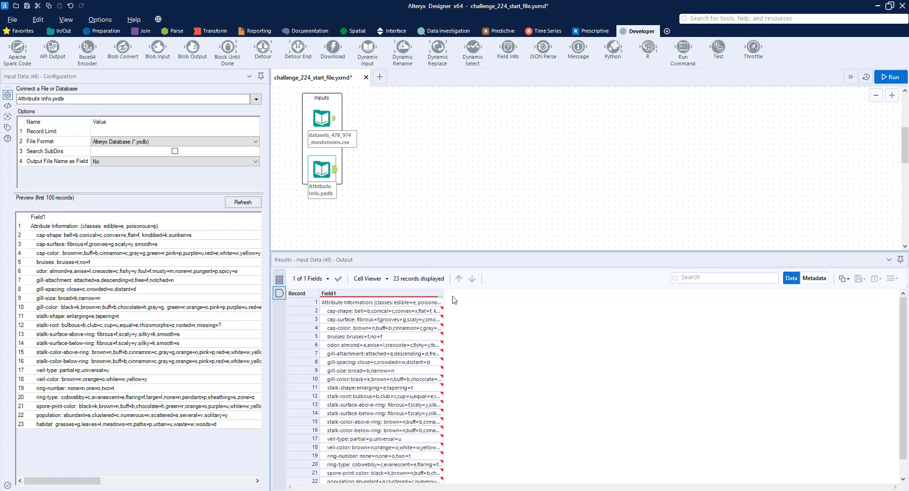
{"action": "left_click_drag", "start_coordinate": [443, 290], "coordinate": [667, 295]}
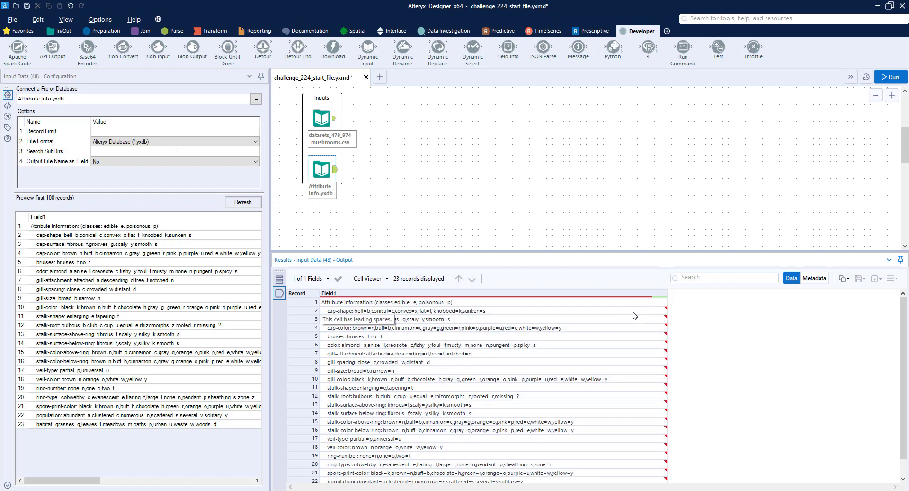
{"action": "left_click", "coordinate": [173, 30]}
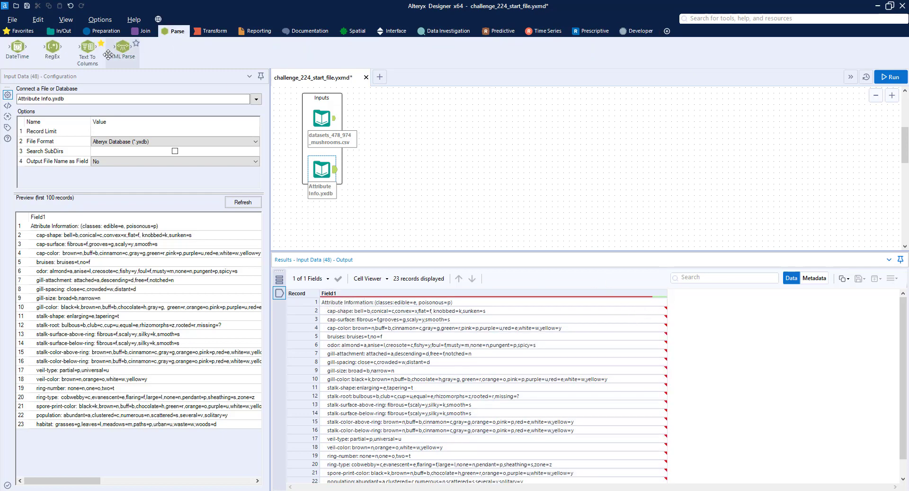
{"action": "left_click_drag", "start_coordinate": [88, 47], "coordinate": [370, 170]}
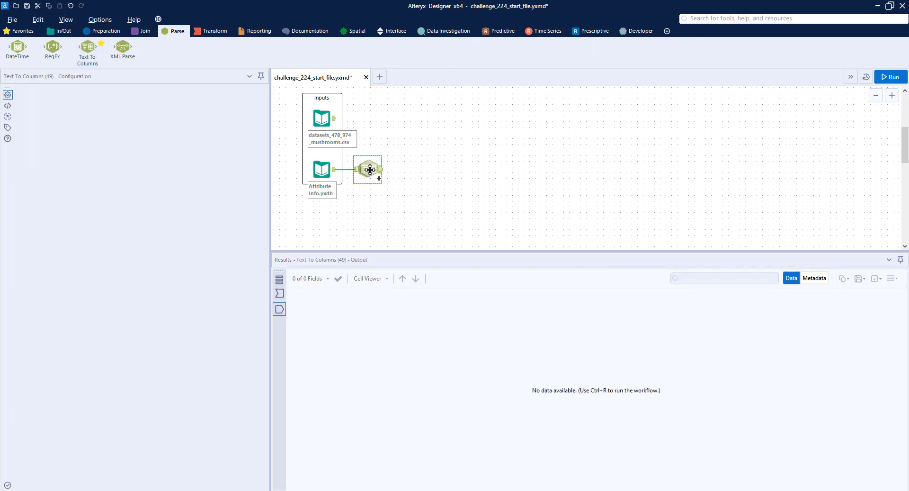
{"action": "left_click", "coordinate": [207, 127]}
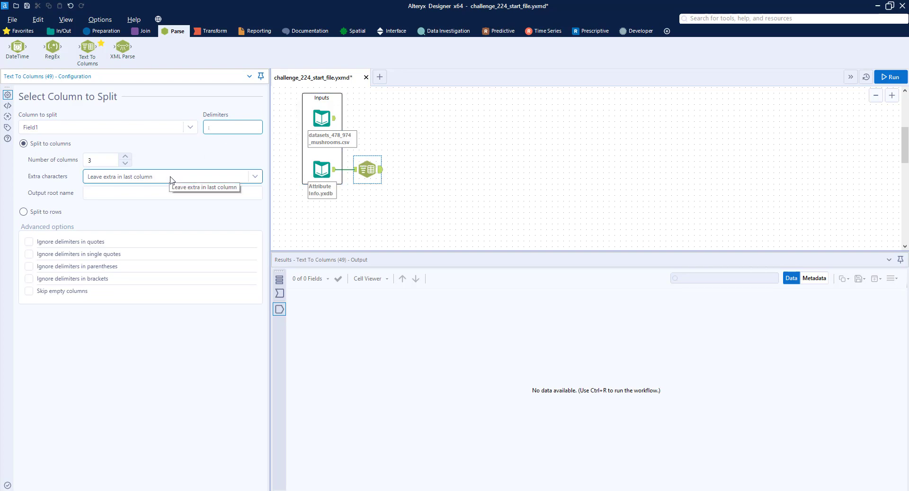
{"action": "left_click", "coordinate": [335, 174]}
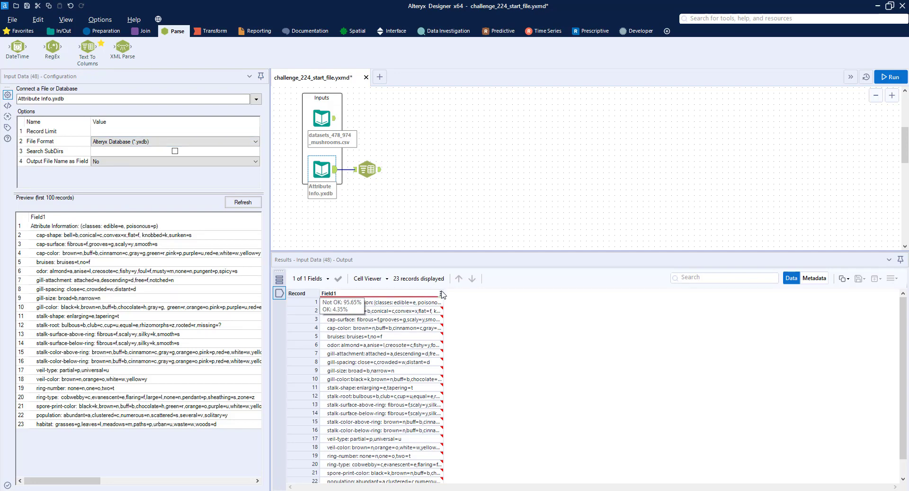
{"action": "left_click_drag", "start_coordinate": [443, 294], "coordinate": [591, 293]}
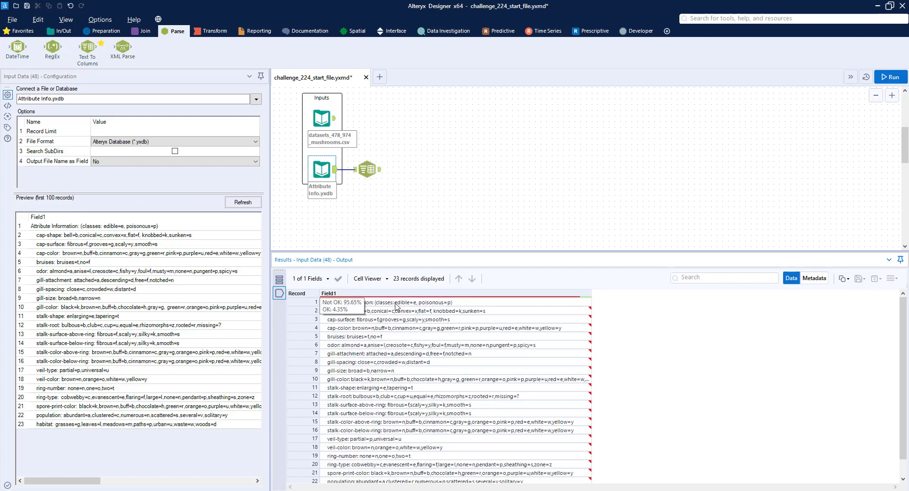
{"action": "left_click", "coordinate": [367, 169]}
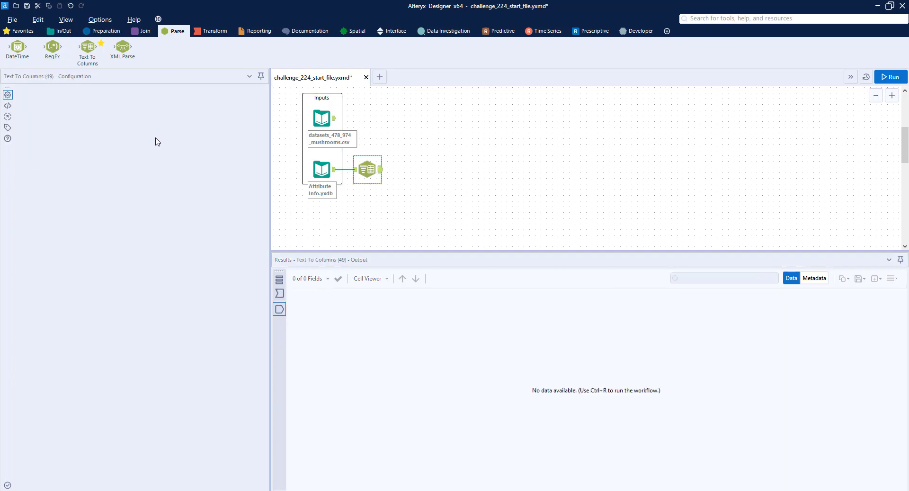
Attach a Browse tool to the Text To Columns output, run the workflow and widen the Field1 results column
{"action": "left_click", "coordinate": [63, 31]}
{"action": "left_click_drag", "start_coordinate": [17, 46], "coordinate": [438, 168]}
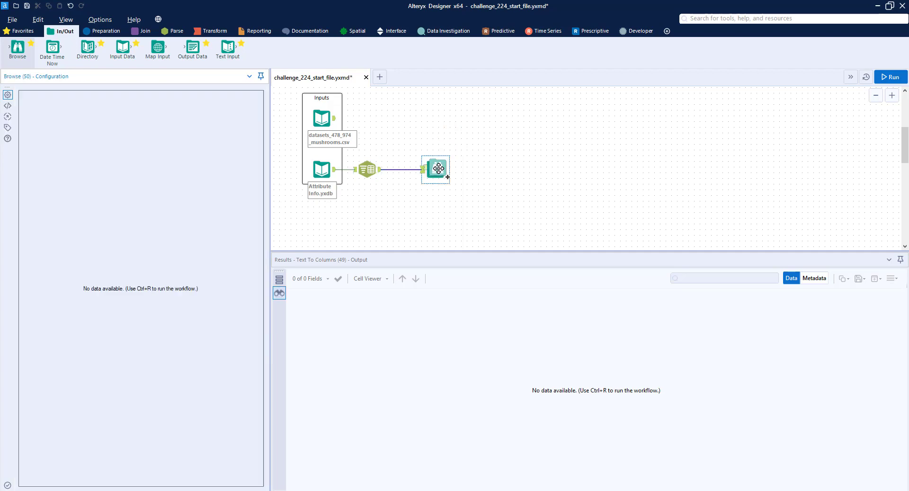
{"action": "key", "text": "ctrl+r"}
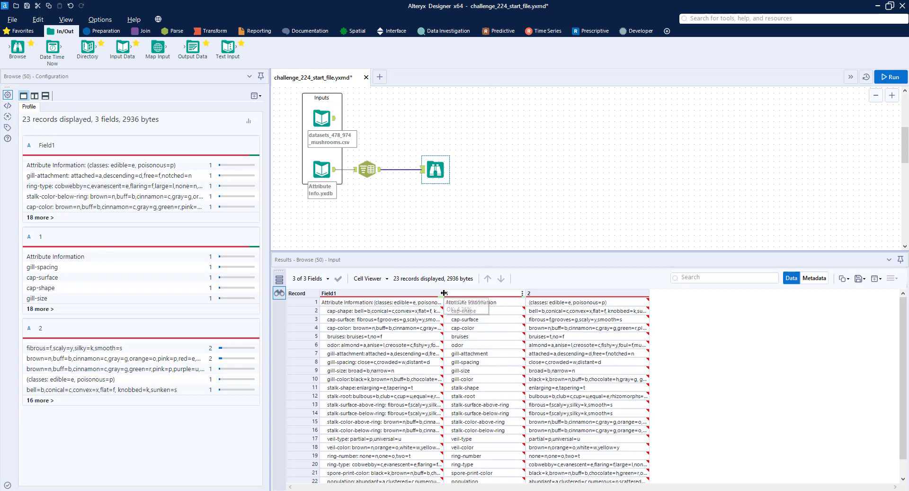
{"action": "left_click_drag", "start_coordinate": [565, 277], "coordinate": [569, 278]}
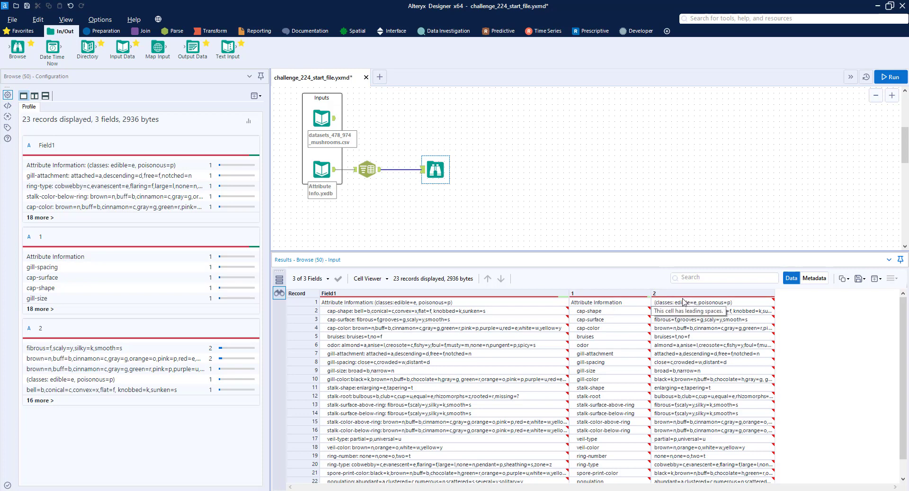
Shift Text To Columns and its Browse tool to the right and insert a Formula tool after Attribute Info
{"action": "left_click_drag", "start_coordinate": [491, 199], "coordinate": [364, 151]}
{"action": "left_click_drag", "start_coordinate": [368, 166], "coordinate": [413, 166]}
{"action": "left_click", "coordinate": [103, 31]}
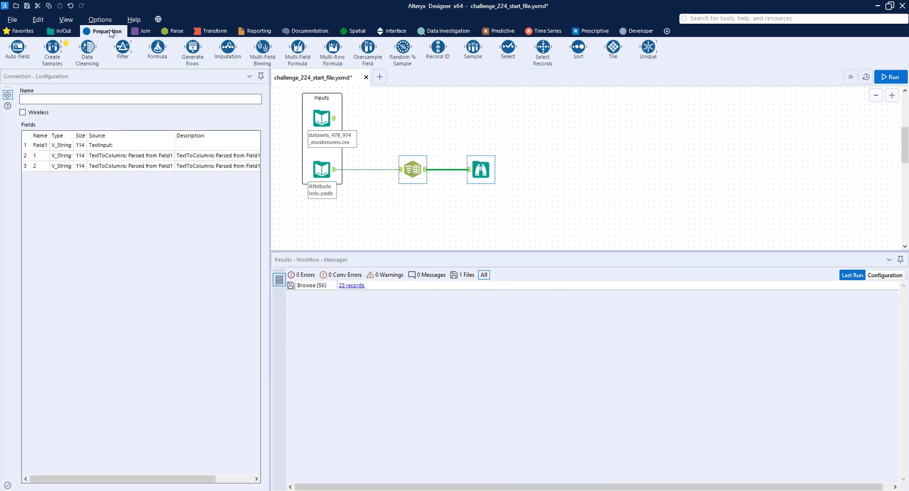
{"action": "left_click_drag", "start_coordinate": [157, 47], "coordinate": [367, 171]}
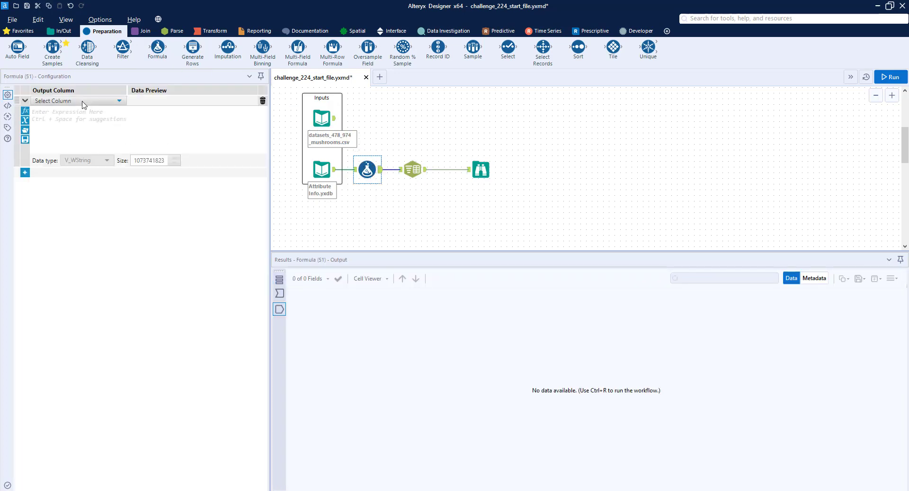
Set the Field1 formula to Replace([Field1], "Attribute Information:", ""), run the workflow and view the Browse results
{"action": "left_click", "coordinate": [75, 101]}
{"action": "left_click", "coordinate": [67, 123]}
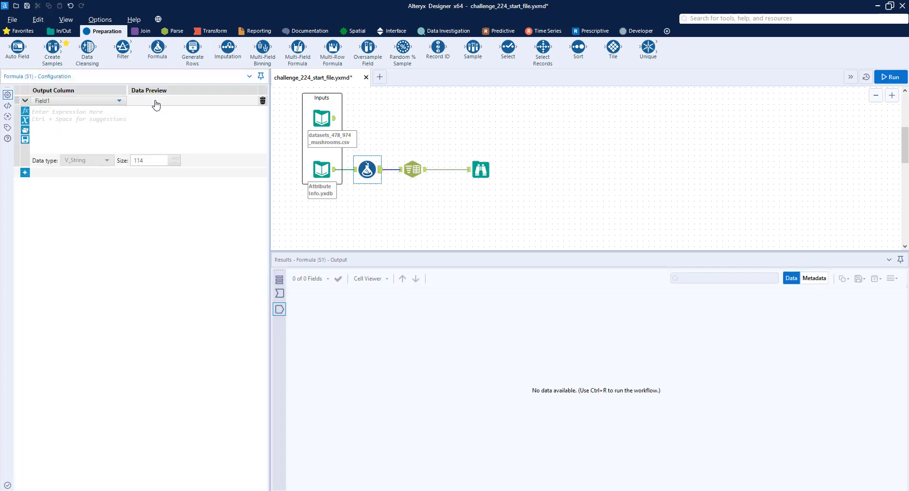
{"action": "type", "text": "repl"}
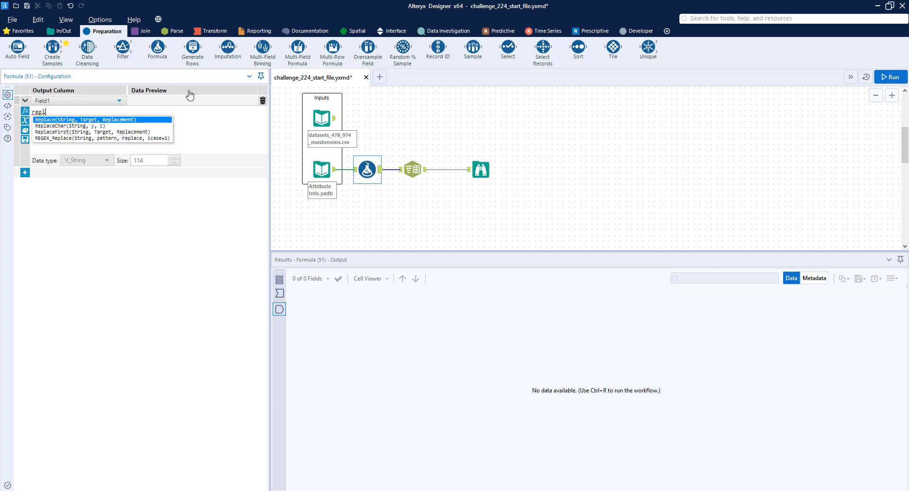
{"action": "key", "text": "Return"}
{"action": "type", "text": "[f, Target, Replacement)"}
{"action": "key", "text": "Return"}
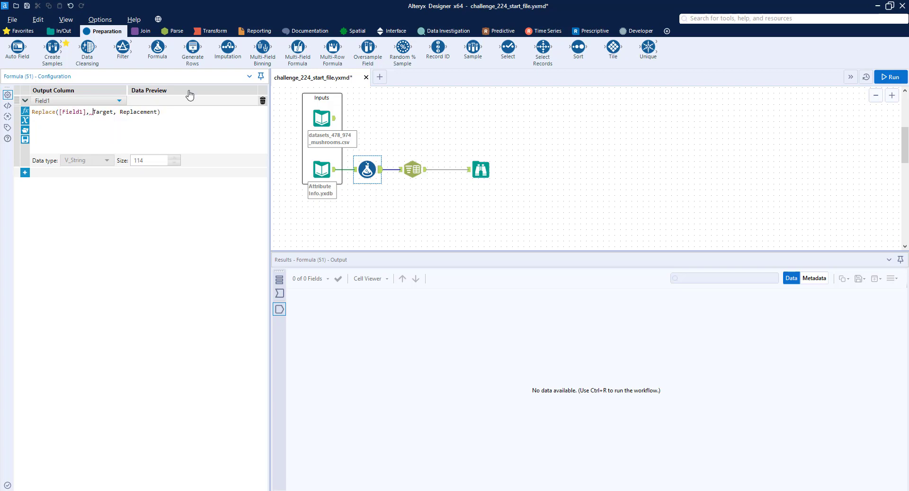
{"action": "key", "text": "shift+End"}
{"action": "type", "text": "\""}
{"action": "type", "text": "\", \"\")"}
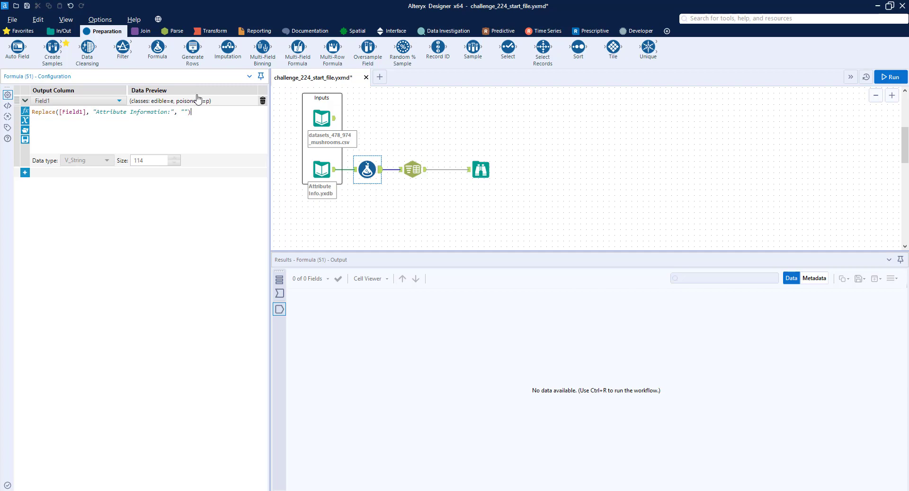
{"action": "left_click", "coordinate": [888, 77]}
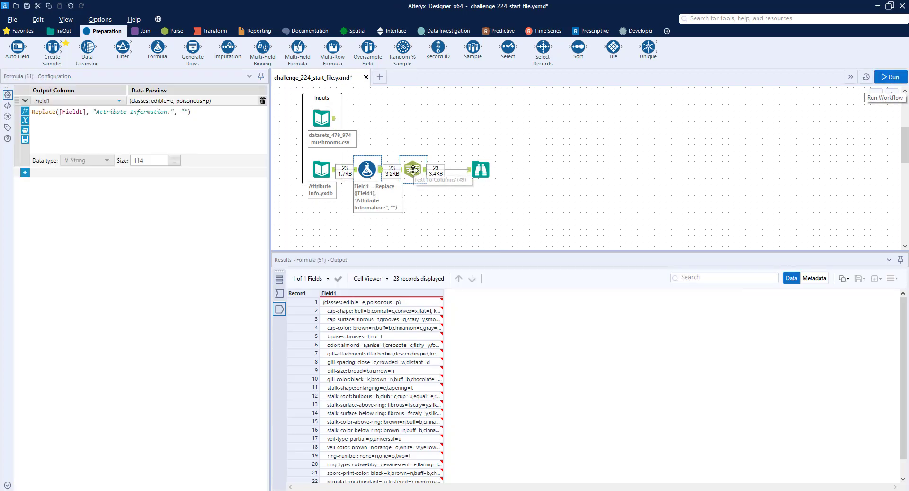
{"action": "left_click", "coordinate": [480, 169]}
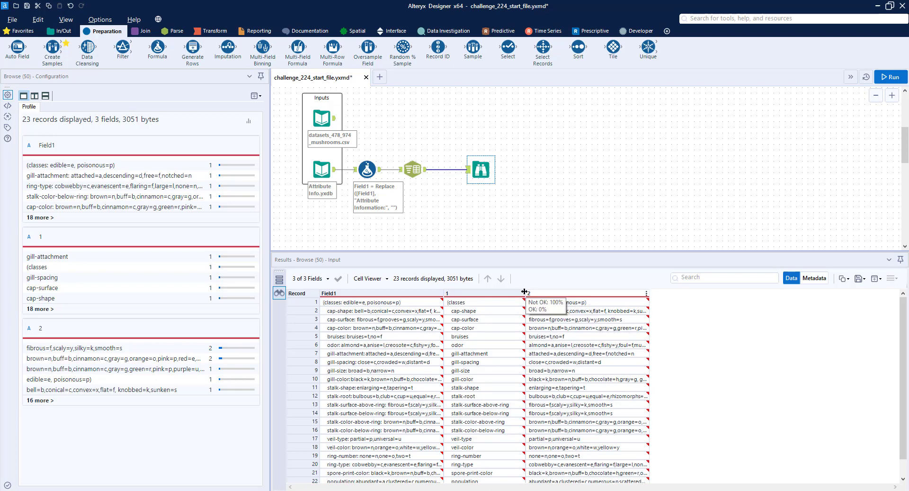
Add a second Field1 expression to the Formula tool: REGEX_Replace([Field1], "[()]", "")
{"action": "left_click", "coordinate": [367, 169]}
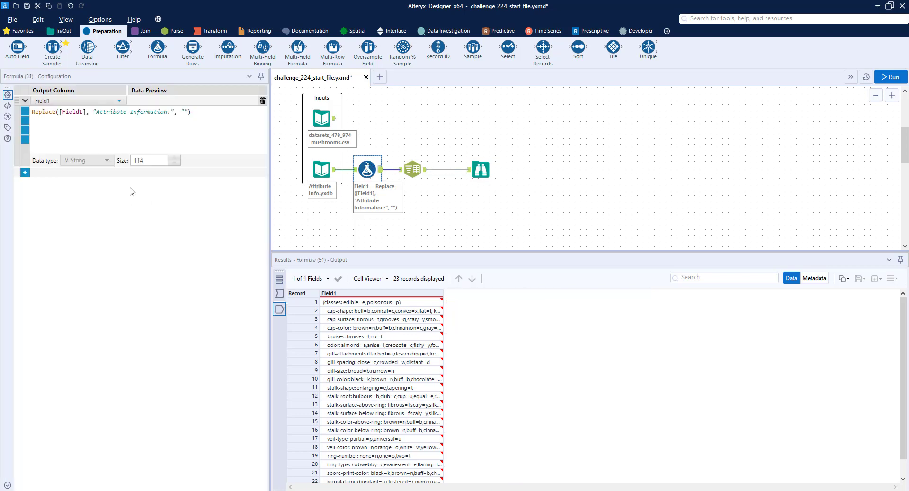
{"action": "left_click", "coordinate": [24, 173]}
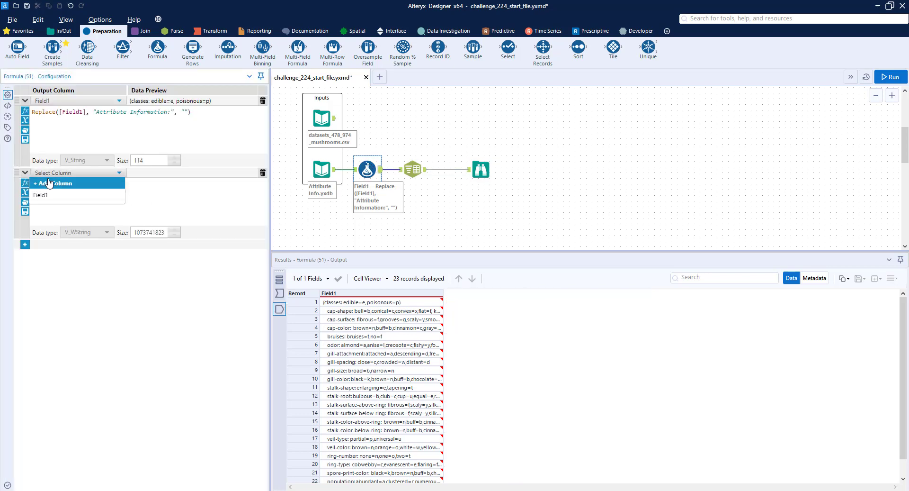
{"action": "left_click", "coordinate": [47, 194]}
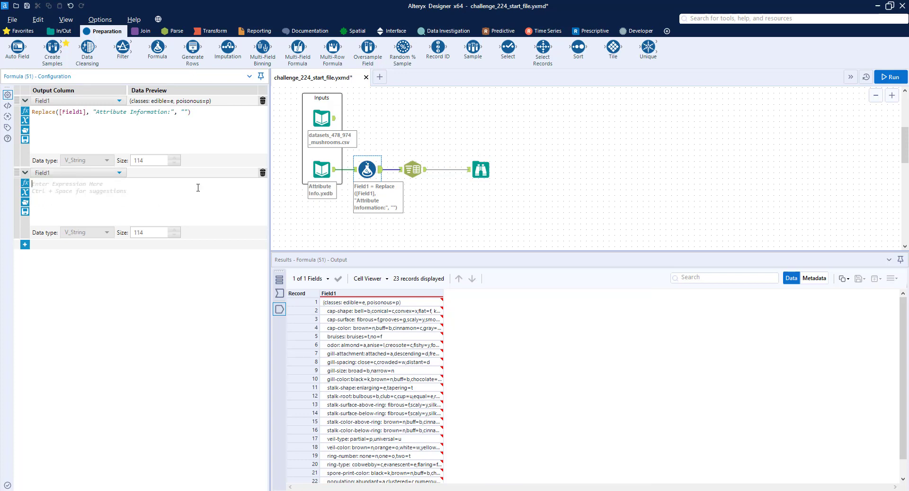
{"action": "type", "text": "reg"}
{"action": "key", "text": "Down"}
{"action": "key", "text": "Down"}
{"action": "key", "text": "Return"}
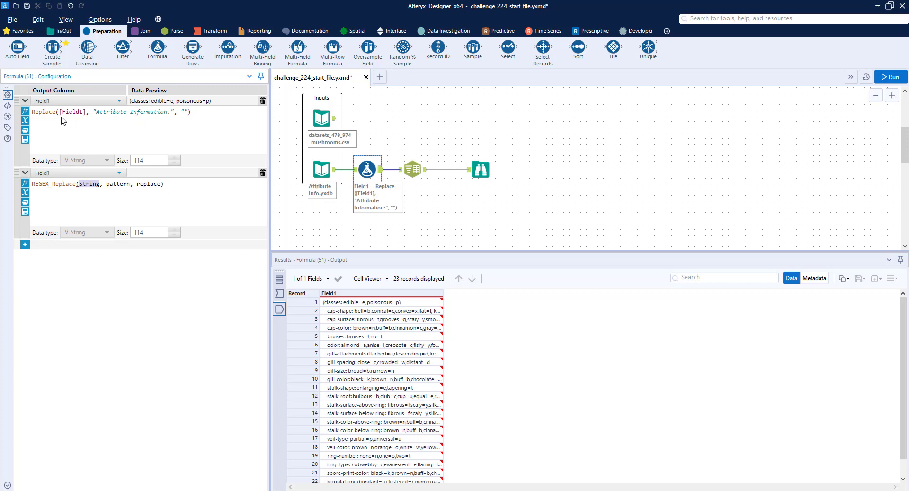
{"action": "type", "text": "[Field1]"}
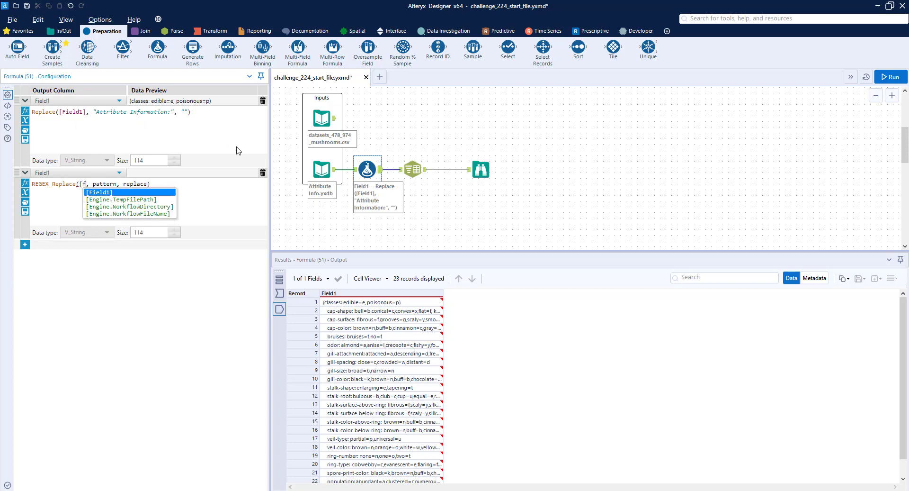
{"action": "key", "text": "Return"}
{"action": "key", "text": "shift+End"}
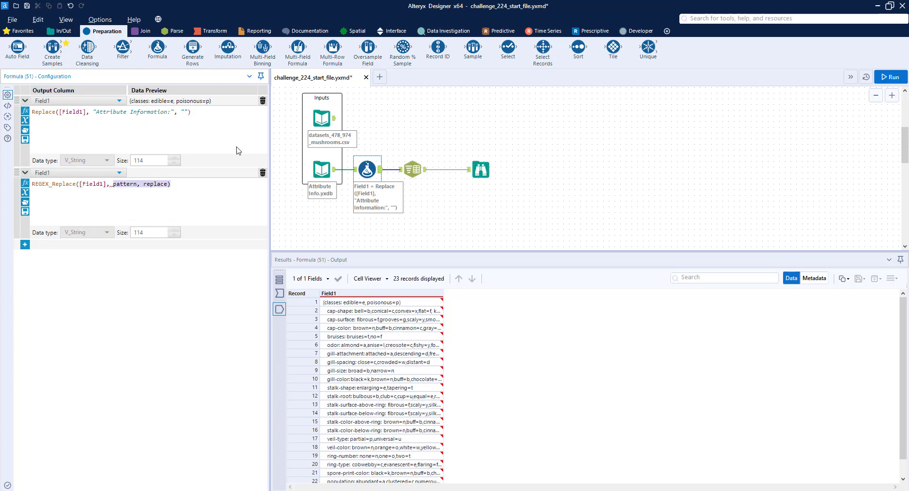
{"action": "key", "text": "Delete"}
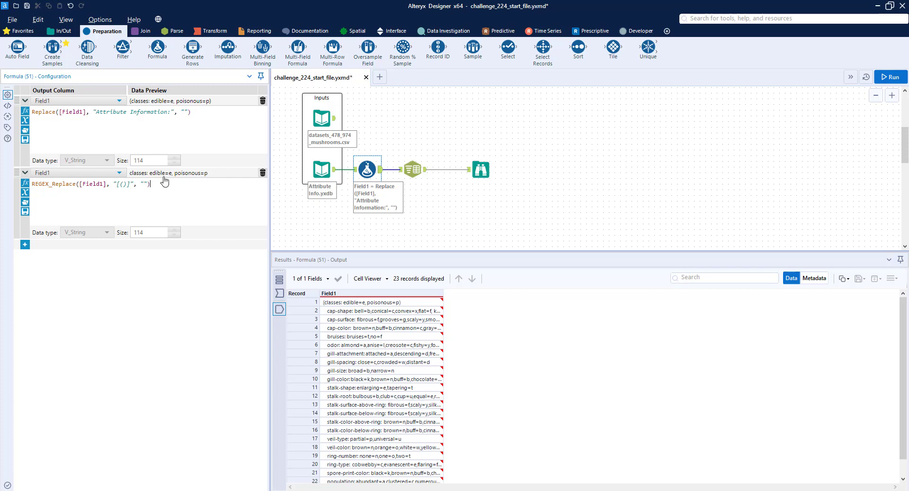
{"action": "left_click", "coordinate": [624, 213]}
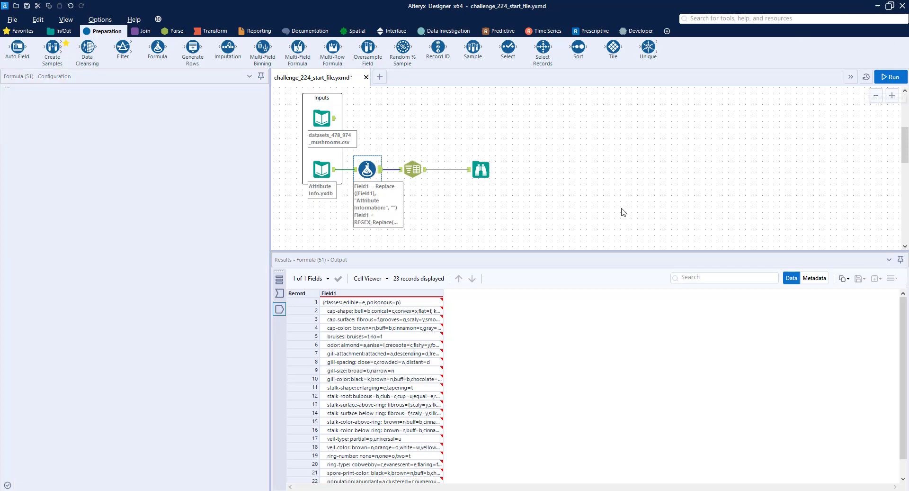
Run the workflow, examine the split attribute rows in the Browse results and widen column 2 to read its full values
{"action": "left_click", "coordinate": [890, 77]}
{"action": "left_click", "coordinate": [480, 171]}
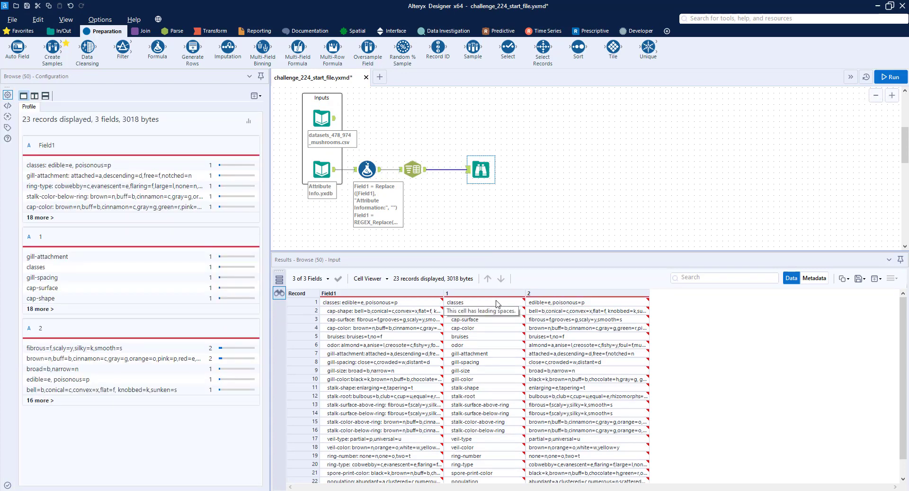
{"action": "scroll", "coordinate": [490, 390], "scroll_direction": "down", "scroll_amount": 1}
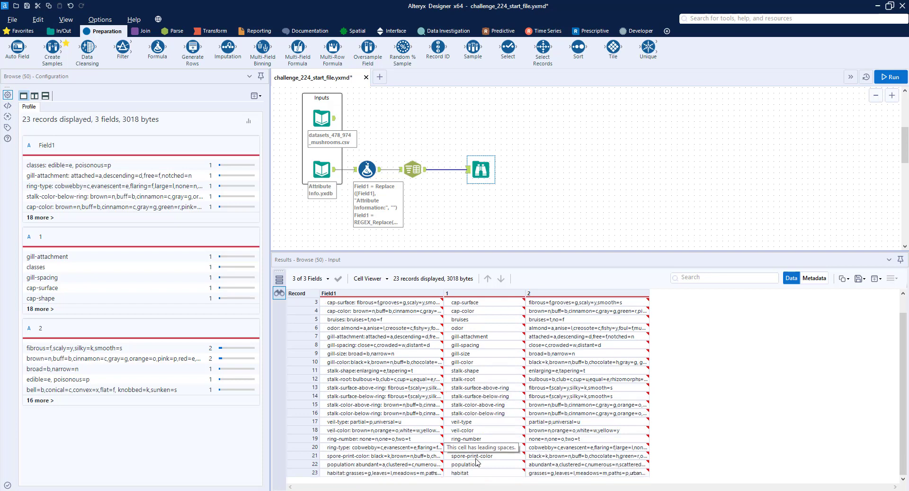
{"action": "scroll", "coordinate": [477, 461], "scroll_direction": "up", "scroll_amount": 1}
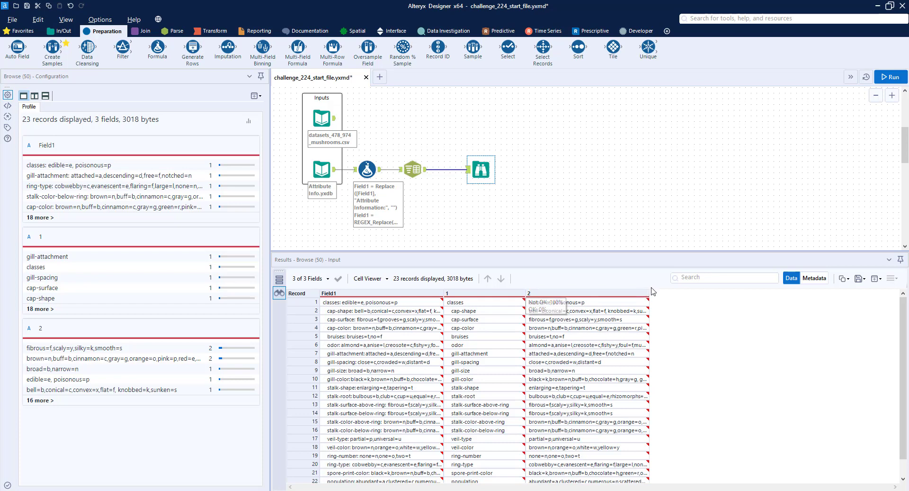
{"action": "left_click_drag", "start_coordinate": [649, 294], "coordinate": [757, 294]}
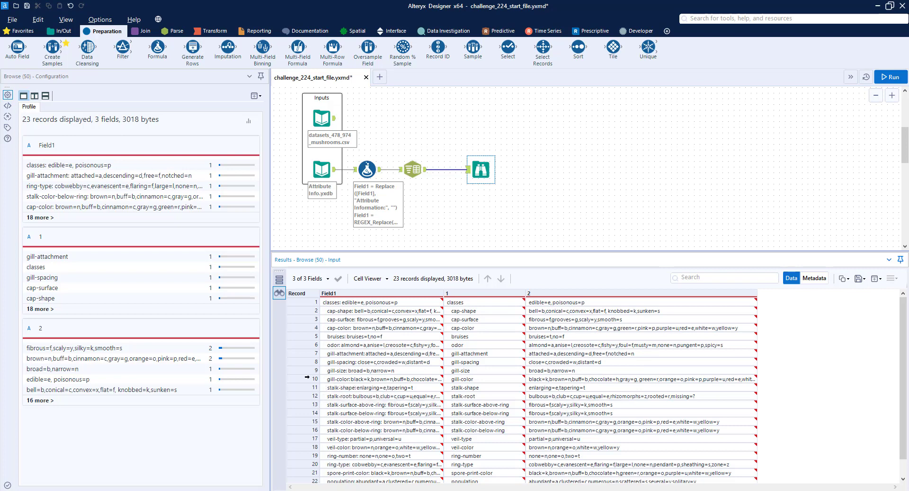
{"action": "left_click", "coordinate": [306, 377]}
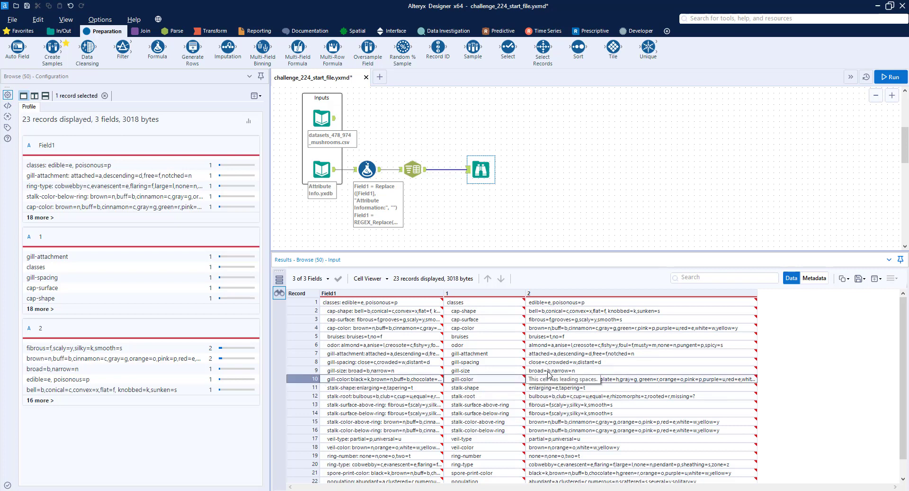
Insert a second Text To Columns tool before Browse, split column 2 to rows on the comma delimiter, and run the workflow
{"action": "left_click", "coordinate": [172, 31]}
{"action": "left_click_drag", "start_coordinate": [98, 53], "coordinate": [456, 169]}
{"action": "left_click", "coordinate": [97, 127]}
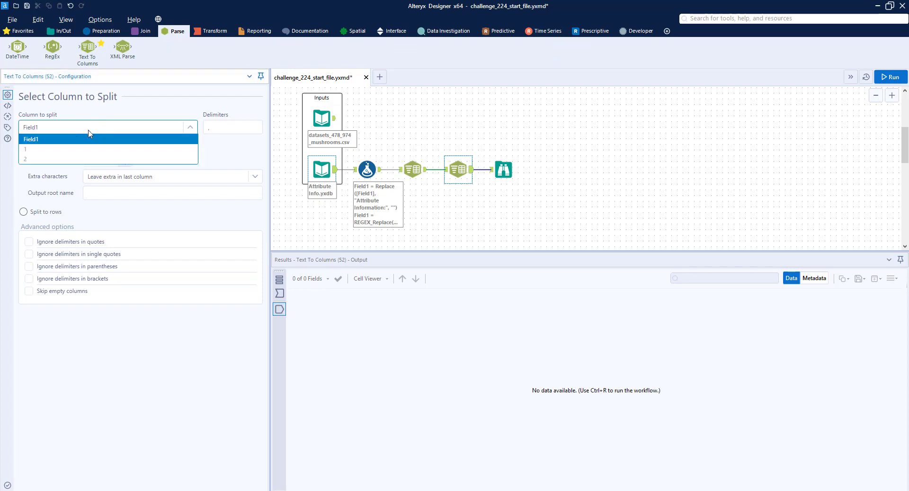
{"action": "left_click", "coordinate": [61, 158]}
{"action": "left_click", "coordinate": [218, 127]}
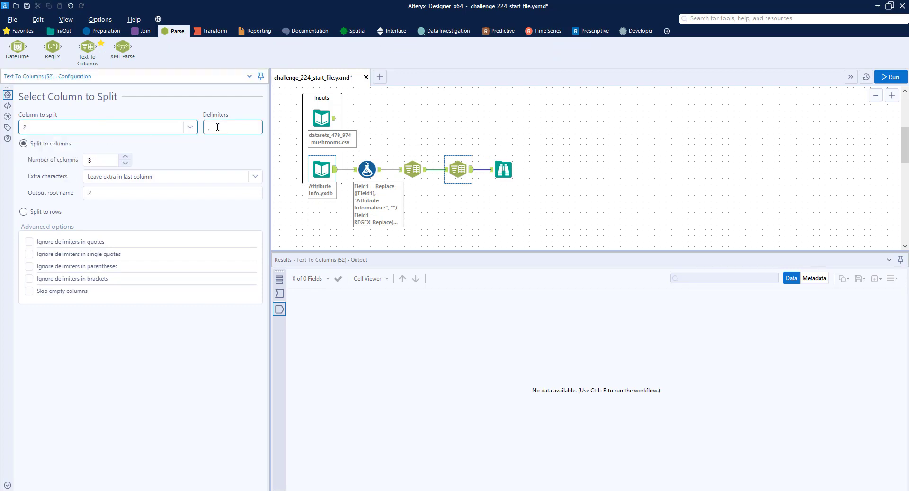
{"action": "left_click", "coordinate": [44, 214]}
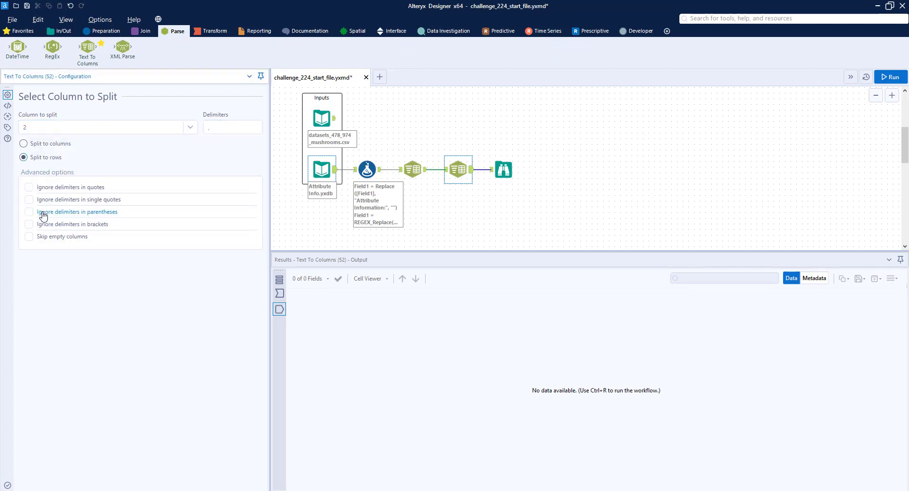
{"action": "left_click", "coordinate": [888, 77]}
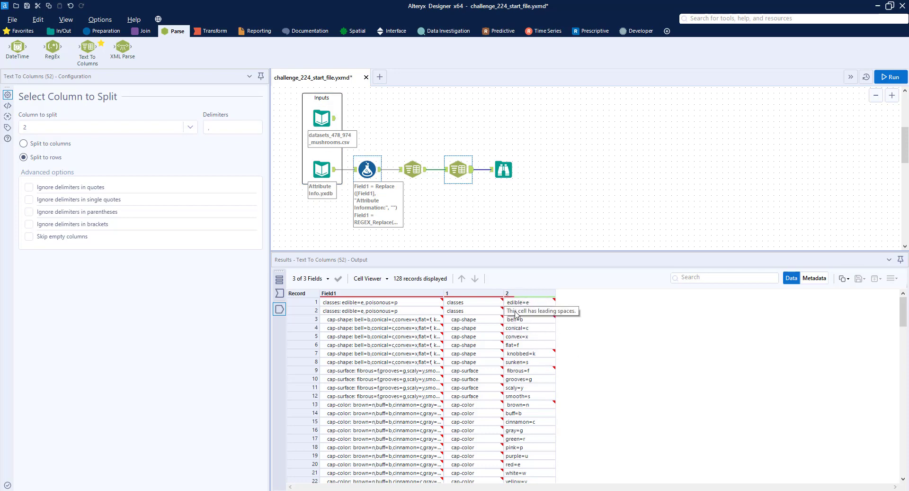
Insert a third Text To Columns tool before Browse that splits column 2 into 2 columns on "=", and run the workflow
{"action": "left_click_drag", "start_coordinate": [90, 52], "coordinate": [484, 170]}
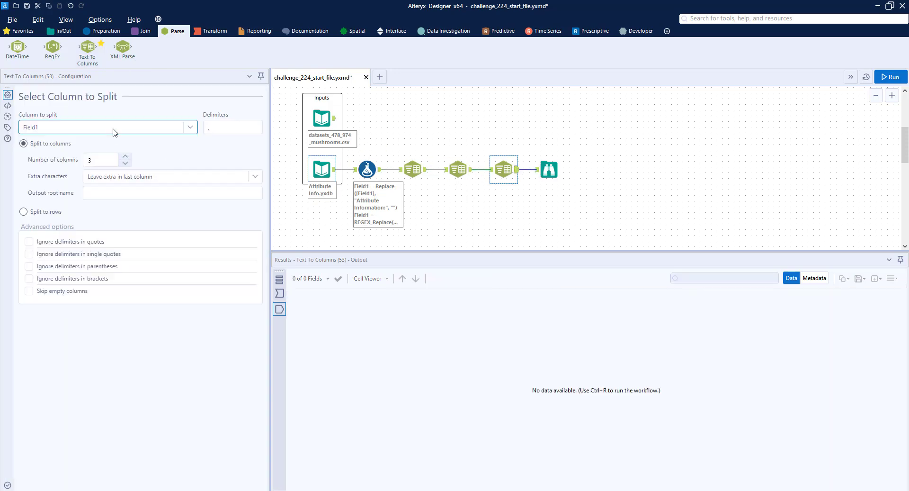
{"action": "left_click", "coordinate": [114, 131]}
{"action": "left_click", "coordinate": [88, 158]}
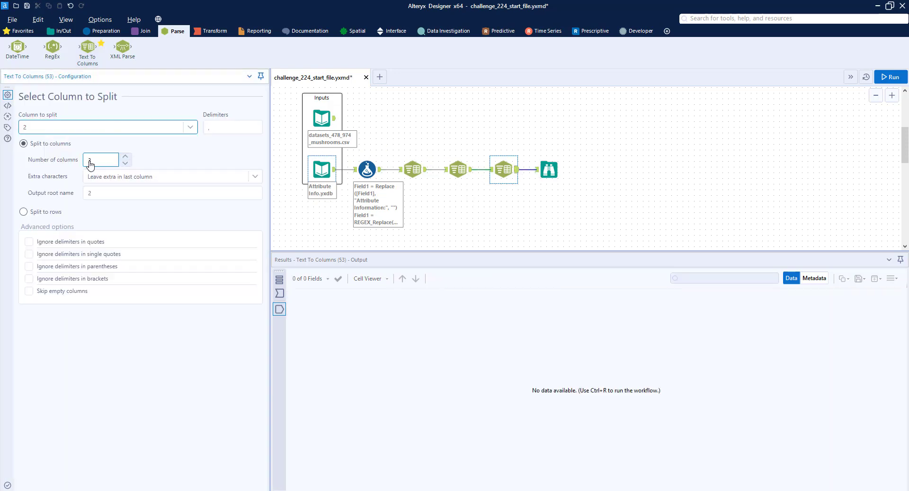
{"action": "left_click", "coordinate": [239, 132]}
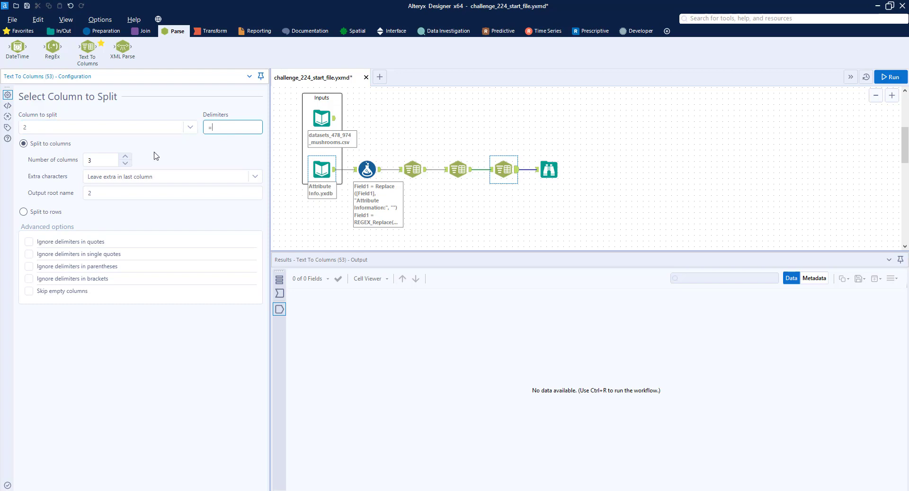
{"action": "left_click", "coordinate": [125, 162]}
{"action": "left_click", "coordinate": [891, 77]}
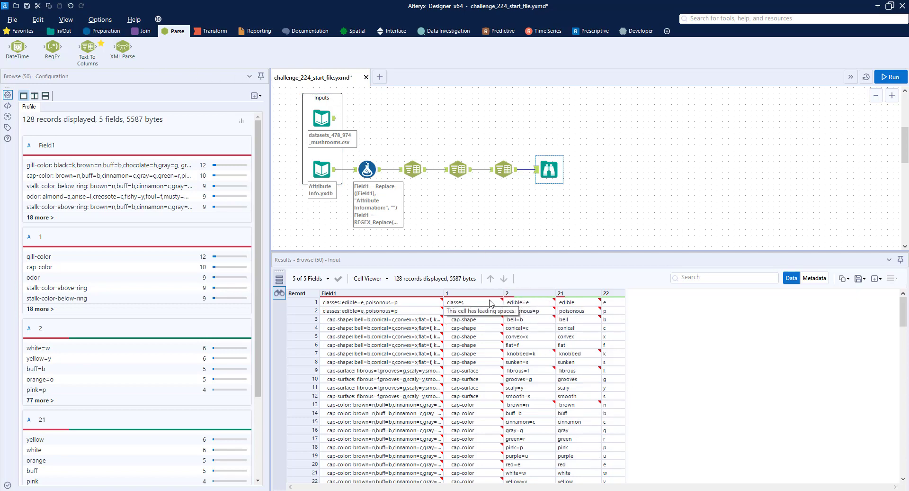
Insert a Data Cleansing tool before Browse to strip leading and trailing whitespace from all fields, run the workflow and view the Browse results
{"action": "left_click", "coordinate": [103, 31]}
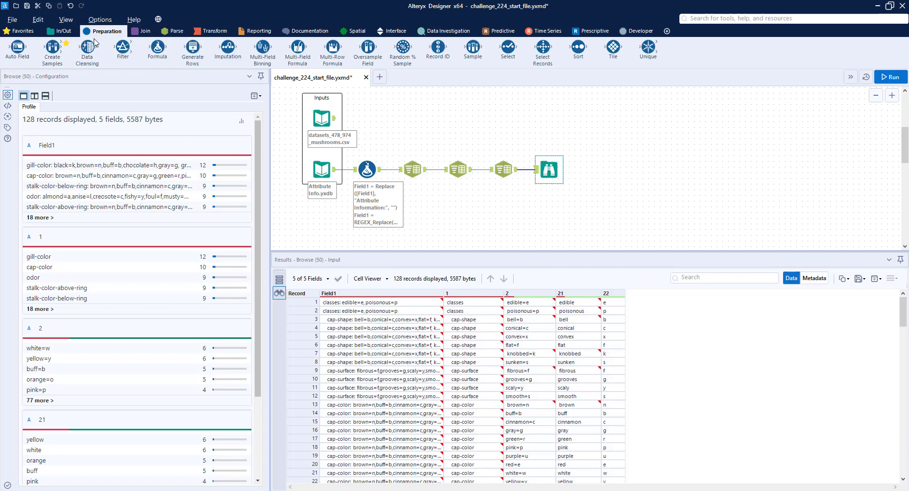
{"action": "left_click_drag", "start_coordinate": [87, 49], "coordinate": [527, 170]}
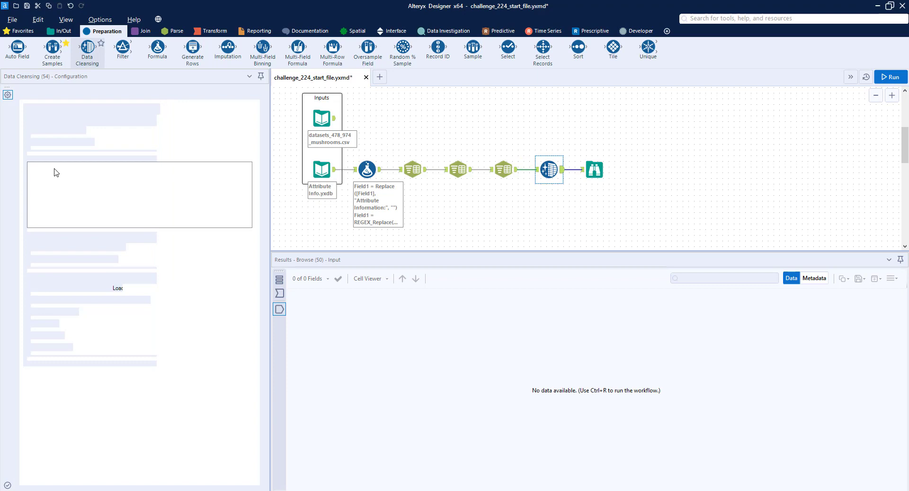
{"action": "left_click", "coordinate": [56, 167]}
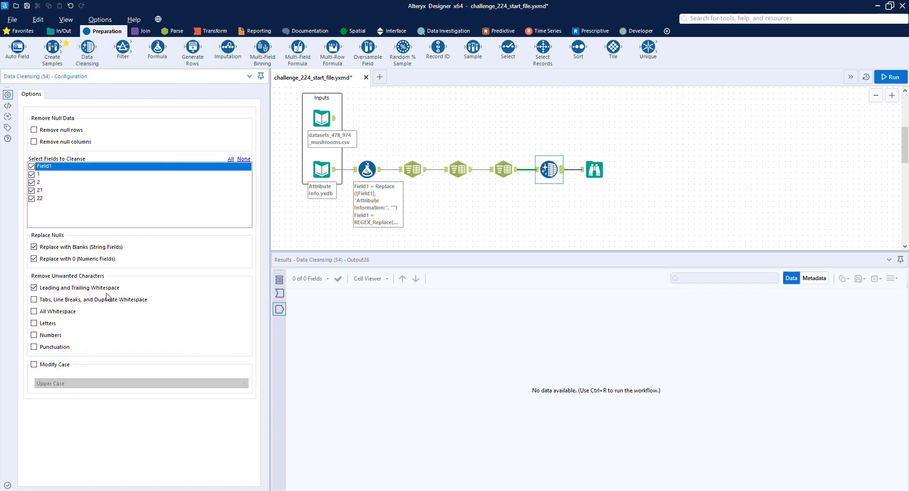
{"action": "left_click", "coordinate": [902, 75]}
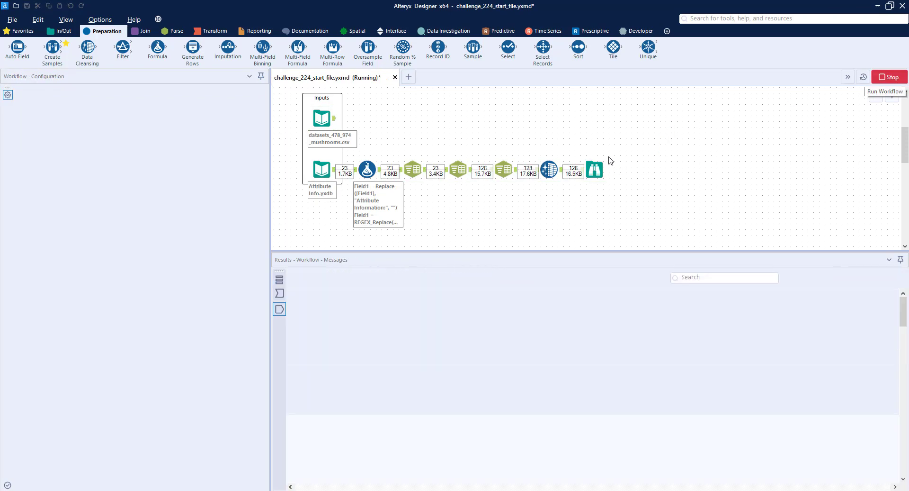
{"action": "left_click", "coordinate": [595, 169]}
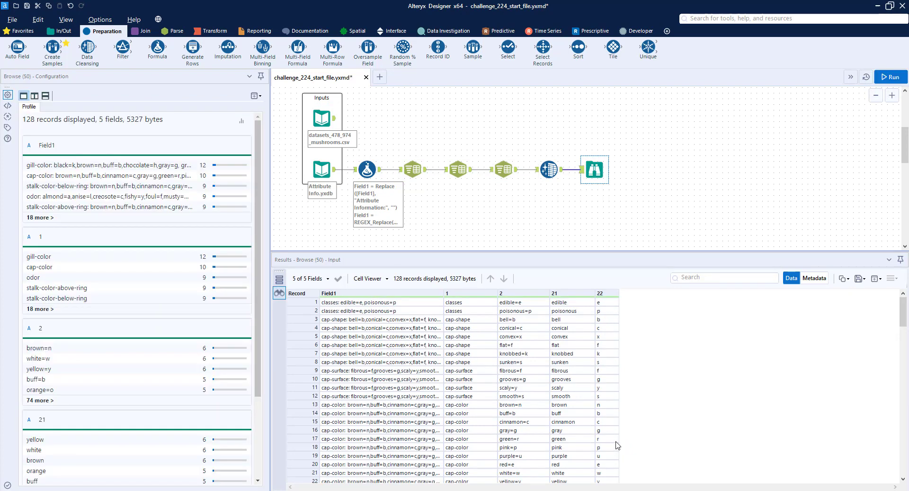
Review the records of datasets_478_974_mushrooms.csv and attach a Record ID tool to that input
{"action": "scroll", "coordinate": [635, 228], "scroll_direction": "up", "scroll_amount": 3}
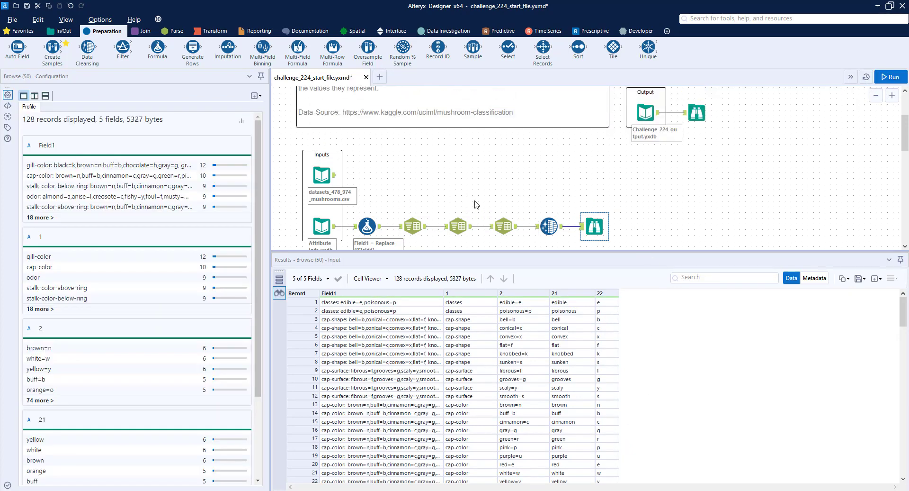
{"action": "left_click", "coordinate": [323, 178]}
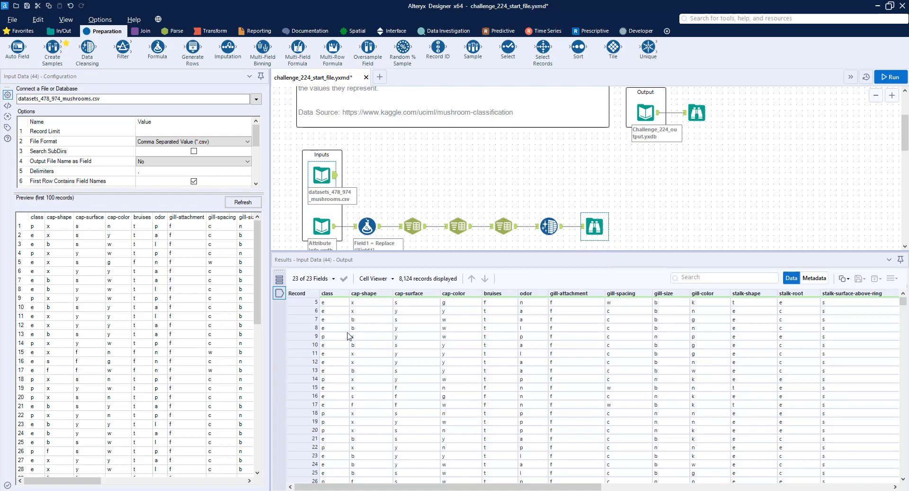
{"action": "scroll", "coordinate": [350, 336], "scroll_direction": "down", "scroll_amount": 3}
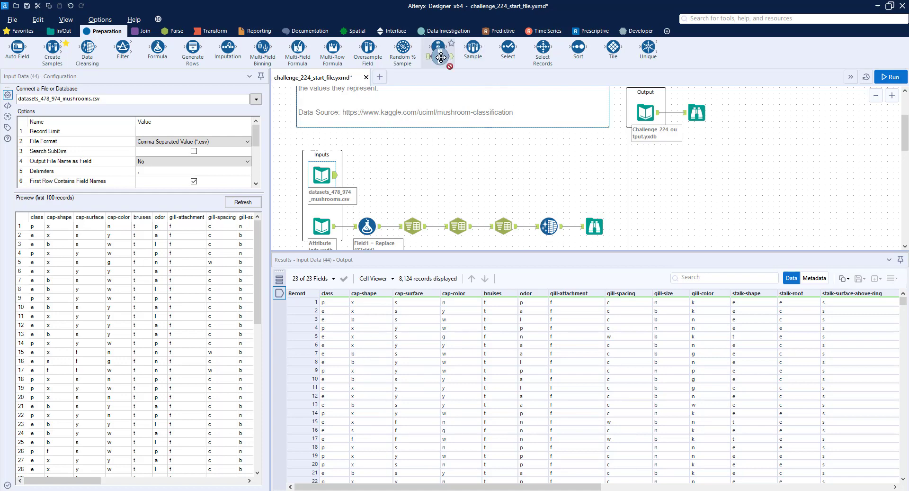
{"action": "left_click_drag", "start_coordinate": [438, 47], "coordinate": [378, 176]}
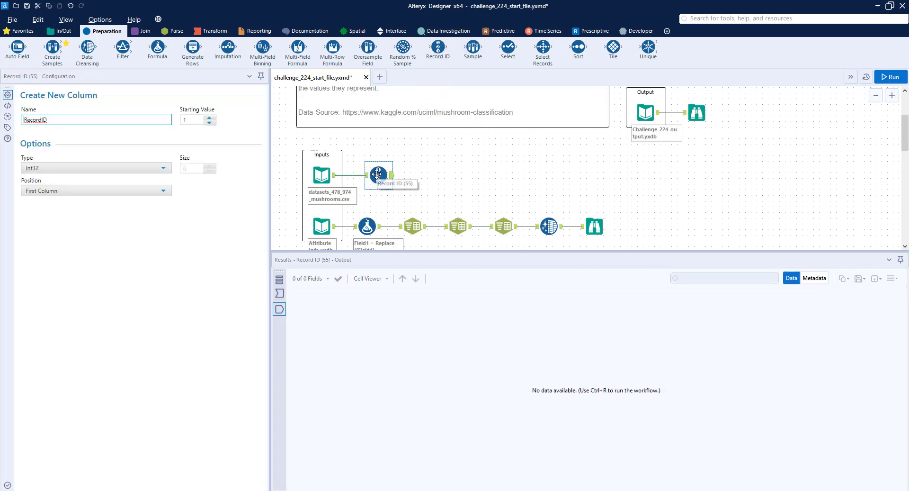
Add a Transpose tool after Record ID with RecordID as the key column, attach a Browse tool and run the workflow
{"action": "left_click", "coordinate": [226, 36]}
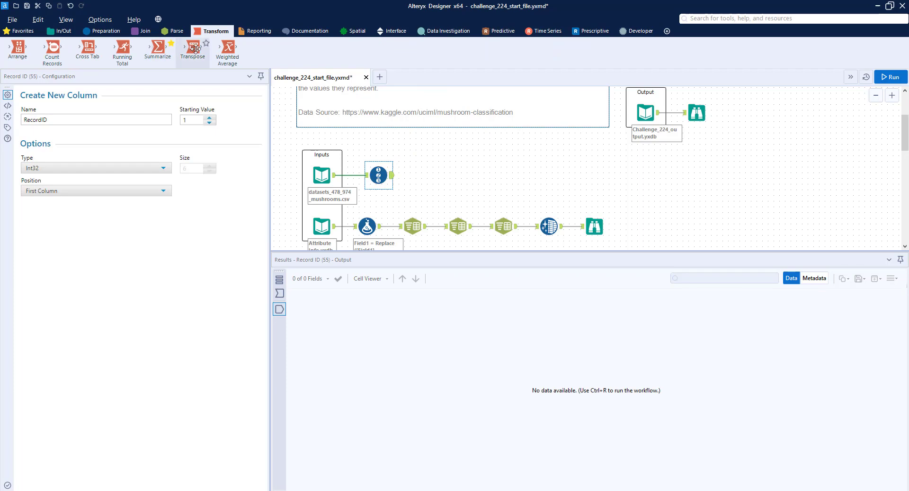
{"action": "left_click_drag", "start_coordinate": [192, 47], "coordinate": [432, 178]}
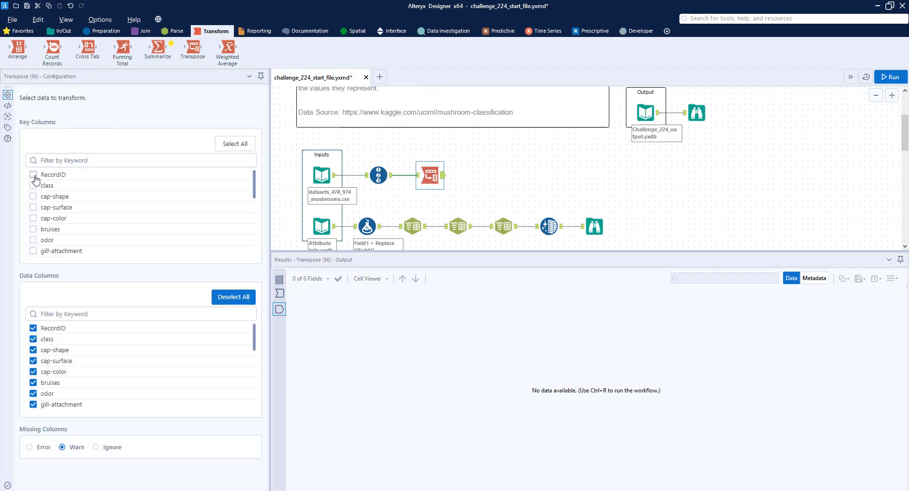
{"action": "left_click", "coordinate": [34, 175]}
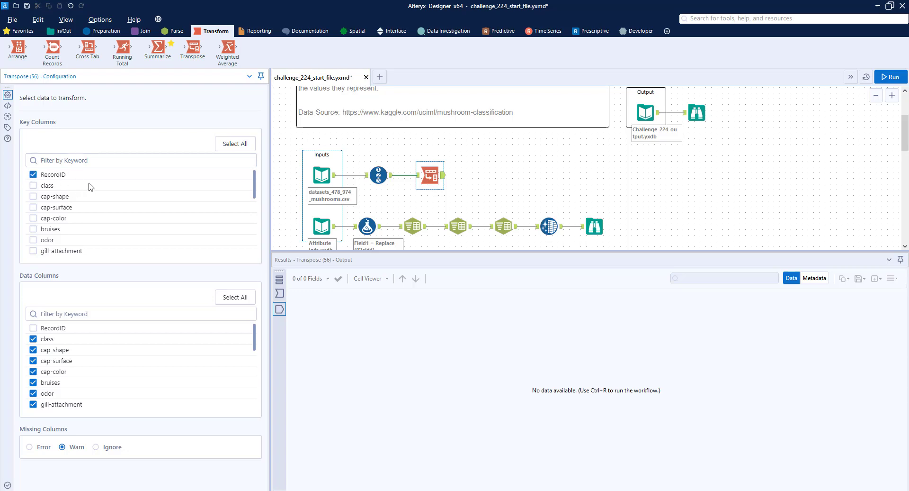
{"action": "left_click", "coordinate": [62, 31]}
{"action": "left_click_drag", "start_coordinate": [17, 47], "coordinate": [492, 174]}
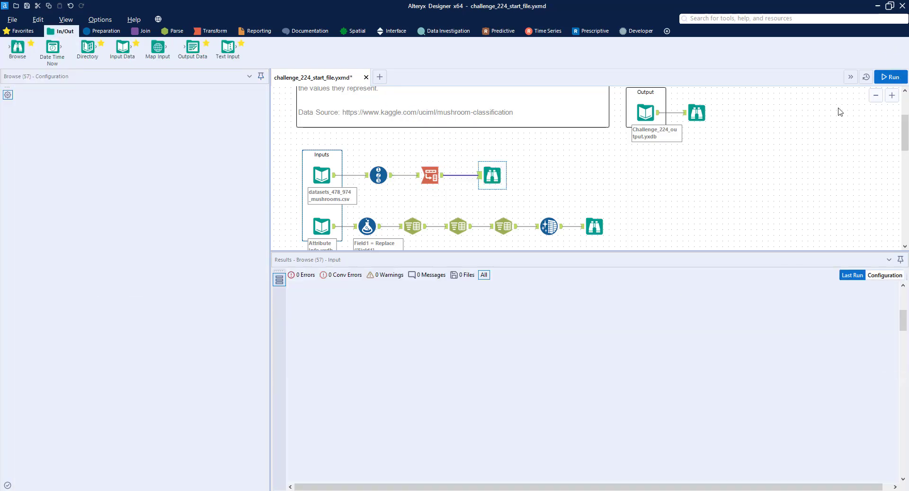
{"action": "key", "text": "ctrl+r"}
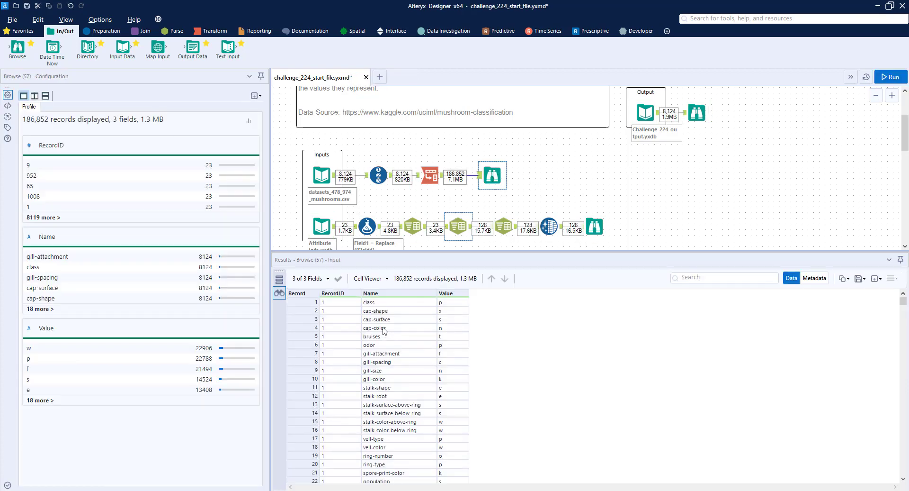
Examine the transposed rows for RecordID 1, and compare their names and values with the cleansed attribute table
{"action": "left_click_drag", "start_coordinate": [308, 302], "coordinate": [296, 443]}
{"action": "scroll", "coordinate": [295, 444], "scroll_direction": "down", "scroll_amount": 2}
{"action": "left_click", "coordinate": [312, 430], "text": "shift"}
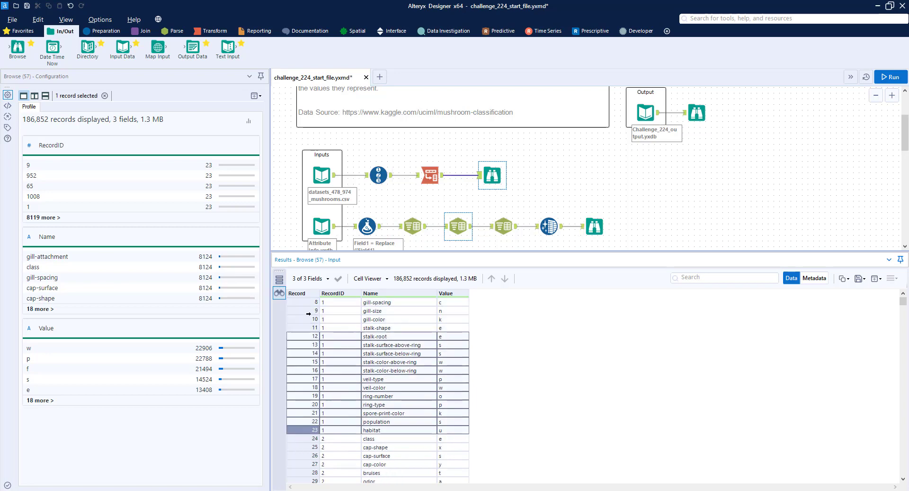
{"action": "scroll", "coordinate": [423, 320], "scroll_direction": "up", "scroll_amount": 2}
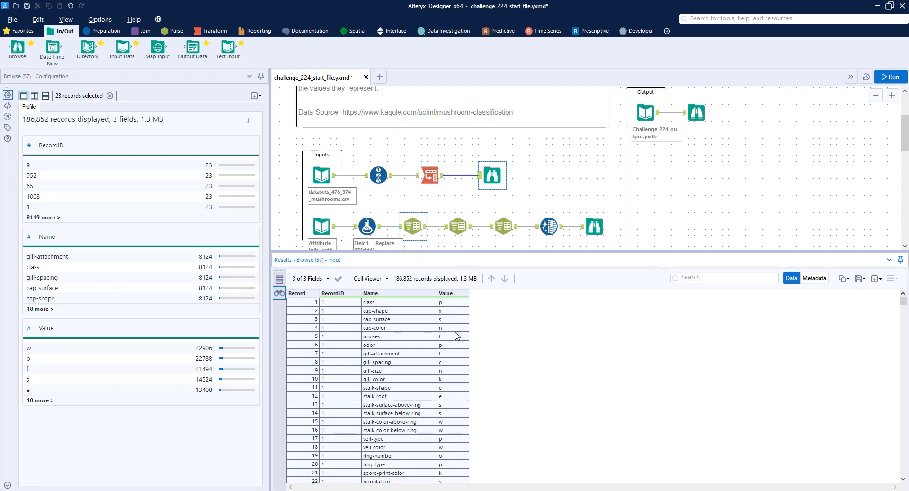
{"action": "scroll", "coordinate": [518, 237], "scroll_direction": "down", "scroll_amount": 2}
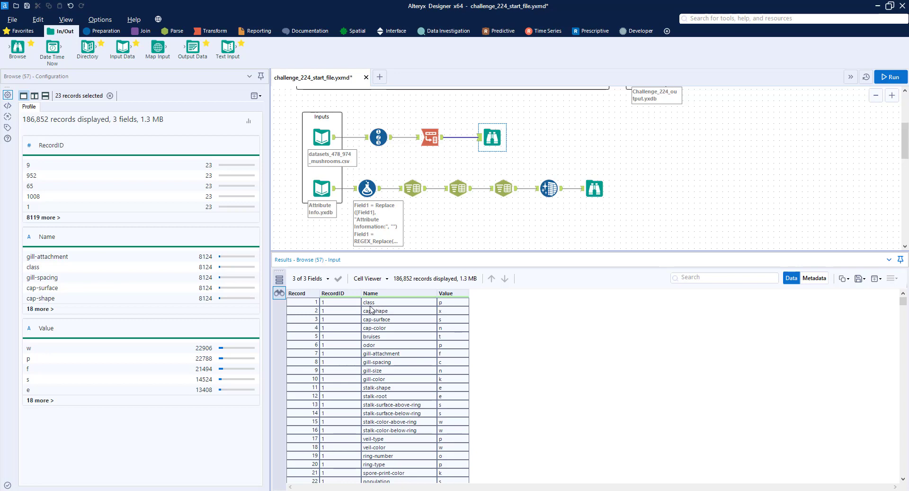
{"action": "left_click", "coordinate": [594, 188]}
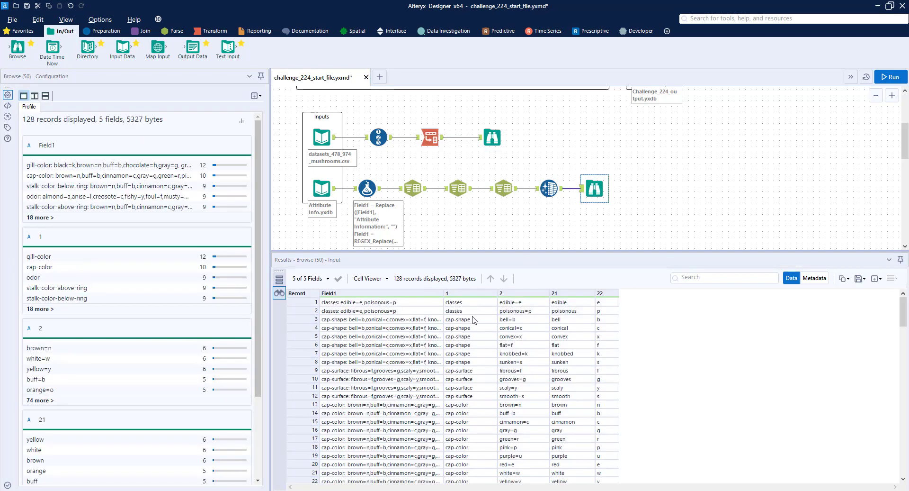
Insert a Formula tool between Data Cleansing and the attribute Browse, and choose field 1 as its output column
{"action": "left_click", "coordinate": [102, 31]}
{"action": "left_click_drag", "start_coordinate": [158, 47], "coordinate": [575, 189]}
{"action": "left_click", "coordinate": [74, 100]}
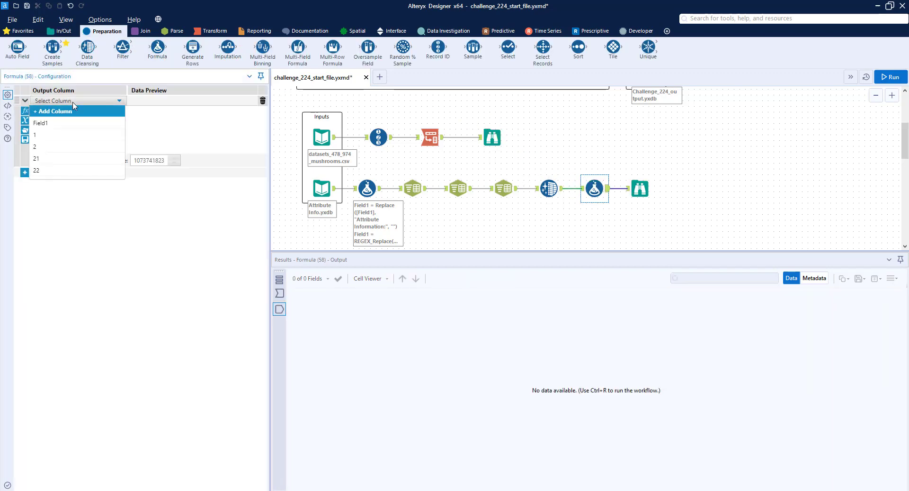
{"action": "left_click", "coordinate": [634, 183]}
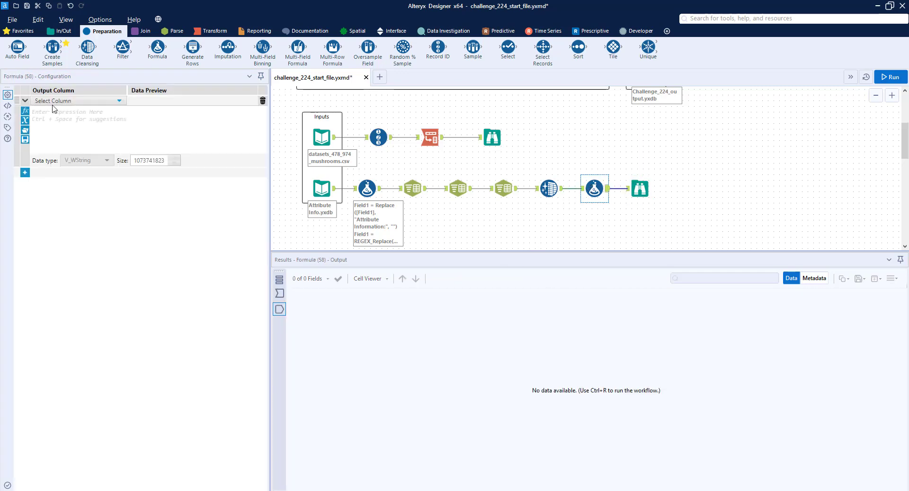
{"action": "left_click", "coordinate": [52, 103]}
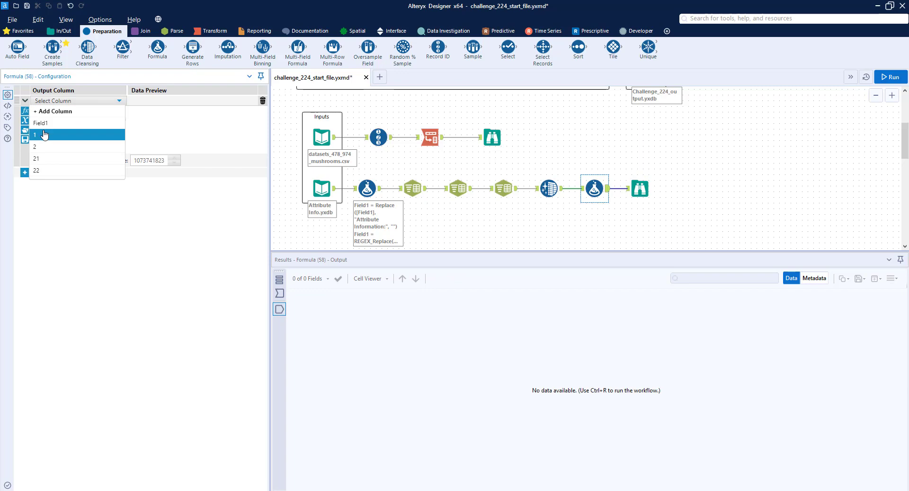
{"action": "left_click", "coordinate": [44, 134]}
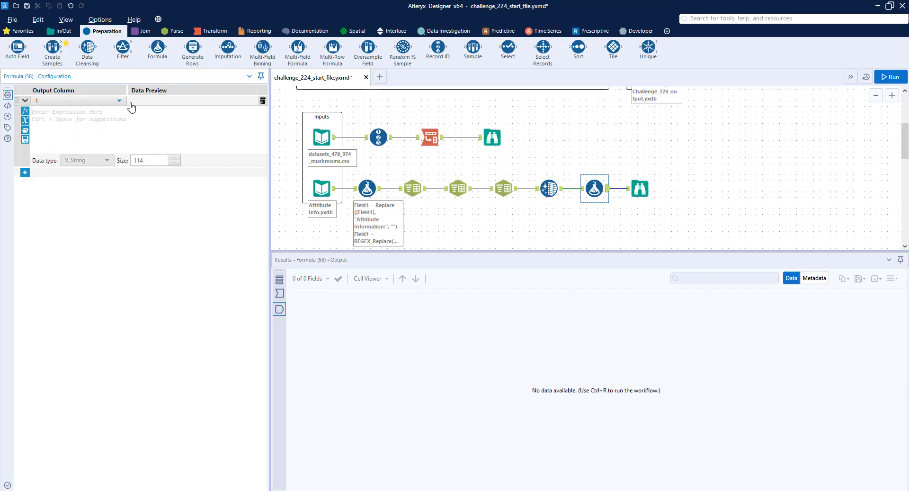
Set the formula to Replace([1], "classes", "class") and run the workflow
{"action": "type", "text": "repl"}
{"action": "key", "text": "Return"}
{"action": "type", "text": "[1]"}
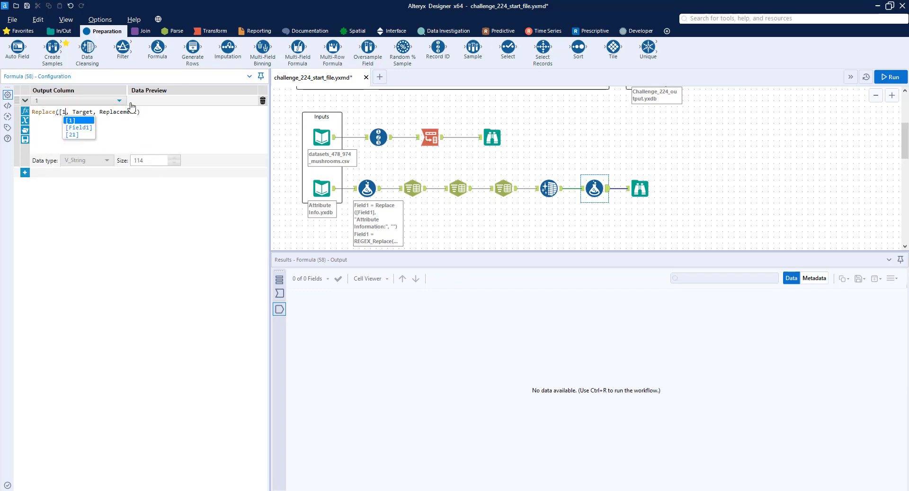
{"action": "key", "text": "Right"}
{"action": "key", "text": "shift+End"}
{"action": "key", "text": "Delete"}
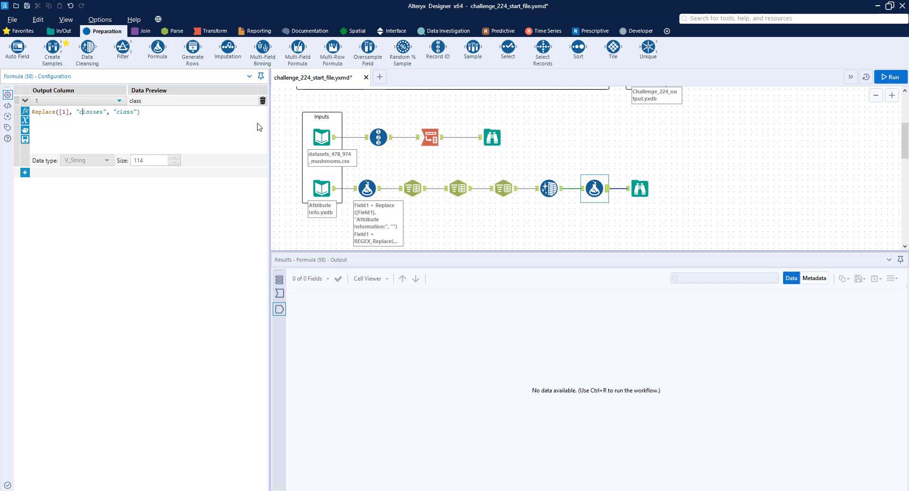
{"action": "left_click", "coordinate": [891, 76]}
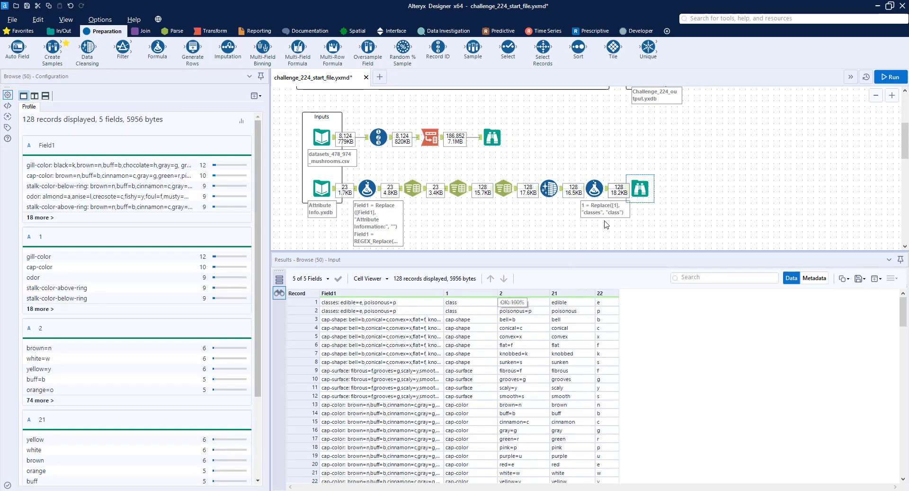
Make room before both Browse tools, insert a Join tool after Transpose and connect the attribute Formula output to its right input
{"action": "left_click_drag", "start_coordinate": [647, 190], "coordinate": [743, 189]}
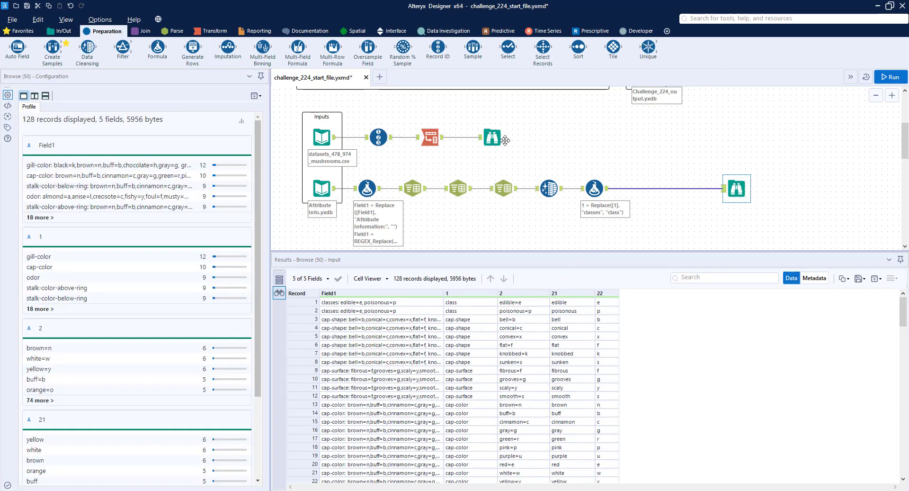
{"action": "left_click_drag", "start_coordinate": [827, 144], "coordinate": [850, 139]}
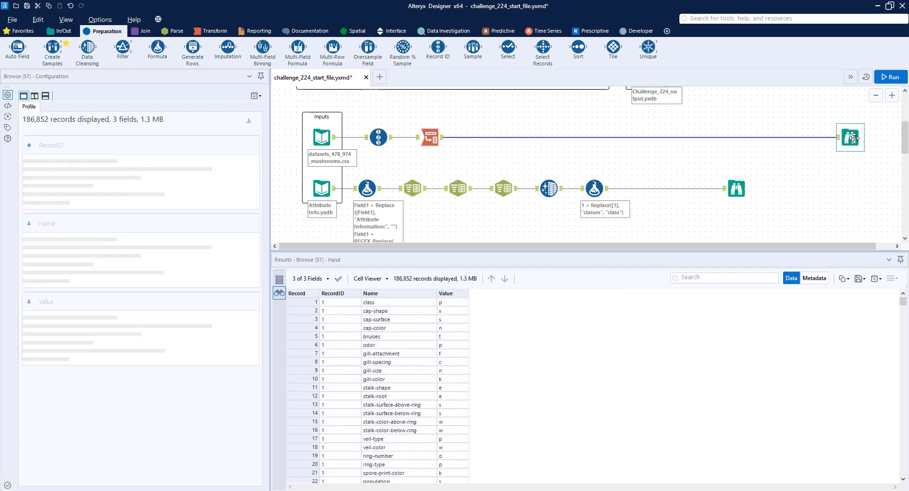
{"action": "left_click", "coordinate": [142, 31]}
{"action": "left_click_drag", "start_coordinate": [118, 46], "coordinate": [675, 137]}
{"action": "left_click_drag", "start_coordinate": [608, 187], "coordinate": [667, 143]}
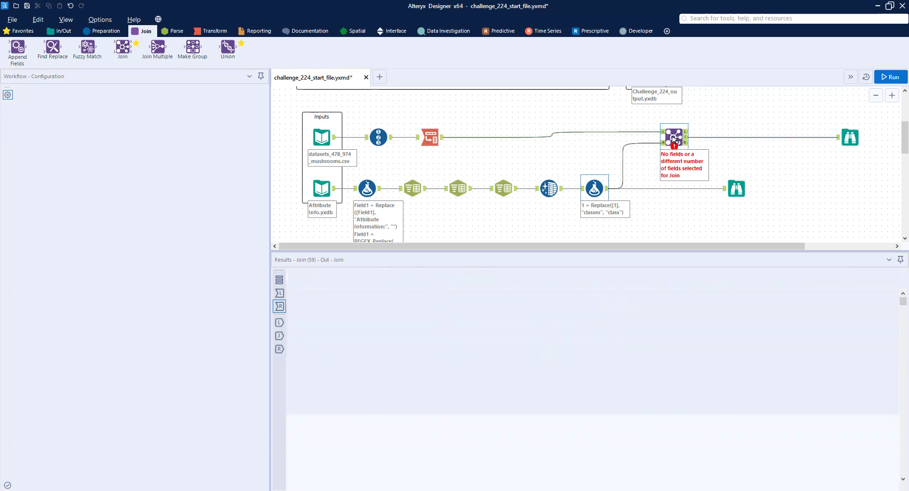
Compare the fields of both streams and set the Join's first field pair to left Name and right 1
{"action": "left_click", "coordinate": [674, 139]}
{"action": "left_click", "coordinate": [838, 137]}
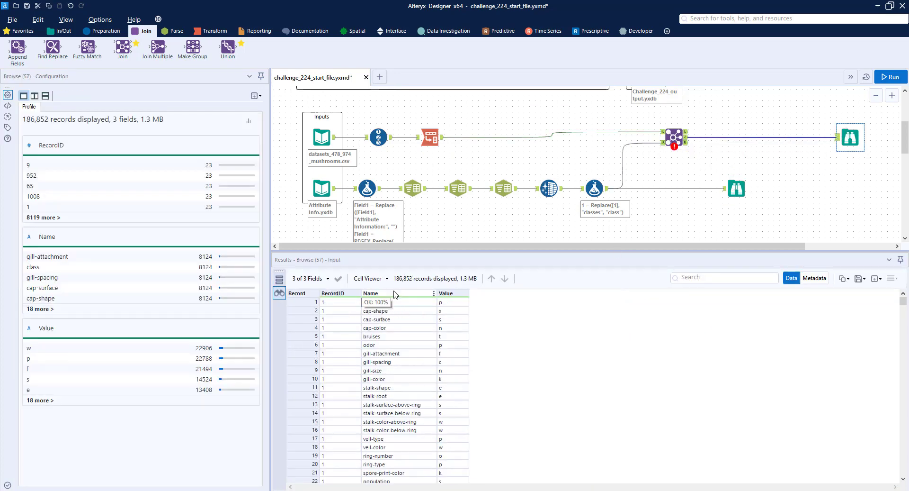
{"action": "left_click", "coordinate": [740, 187]}
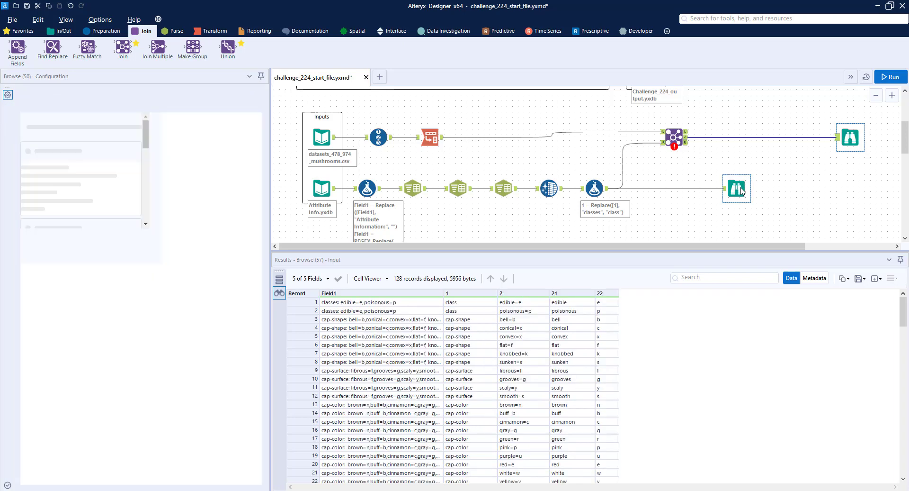
{"action": "left_click", "coordinate": [674, 134]}
{"action": "left_click", "coordinate": [65, 126]}
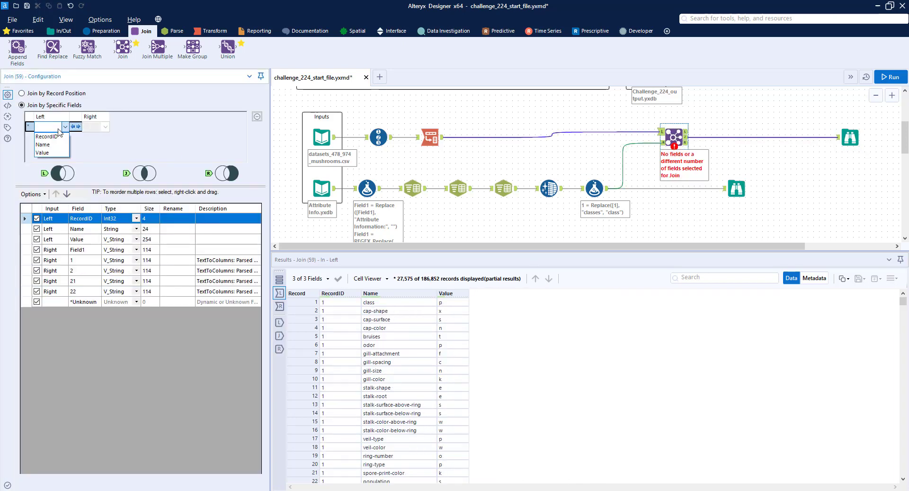
{"action": "left_click", "coordinate": [44, 144]}
{"action": "left_click", "coordinate": [105, 126]}
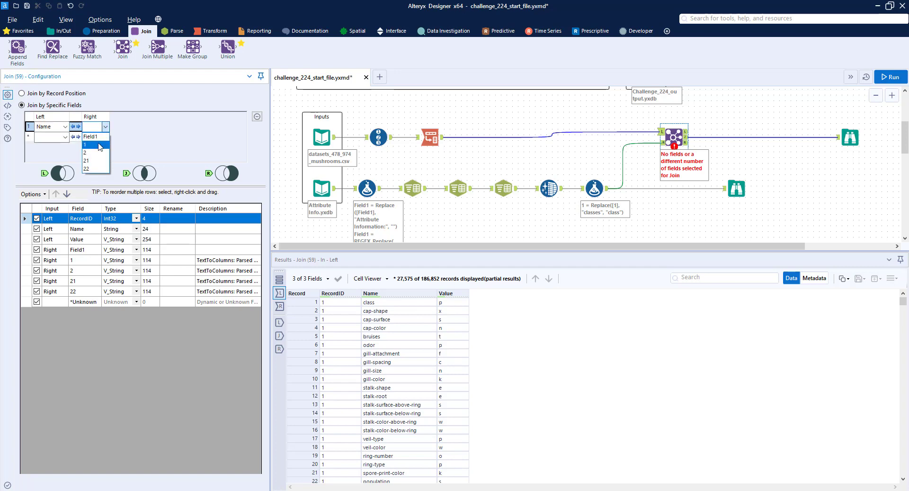
{"action": "left_click", "coordinate": [101, 146]}
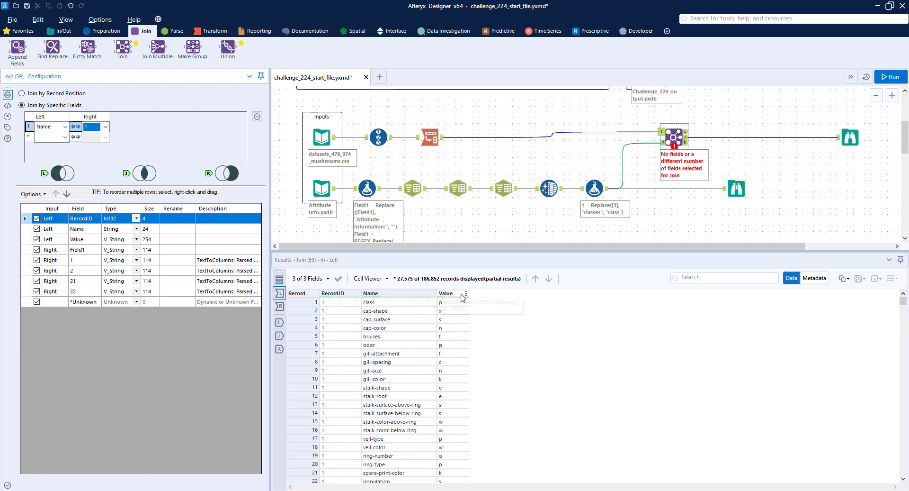
Add a second join field pair matching left Value with right 22, and run the workflow
{"action": "left_click", "coordinate": [65, 137]}
{"action": "left_click", "coordinate": [49, 164]}
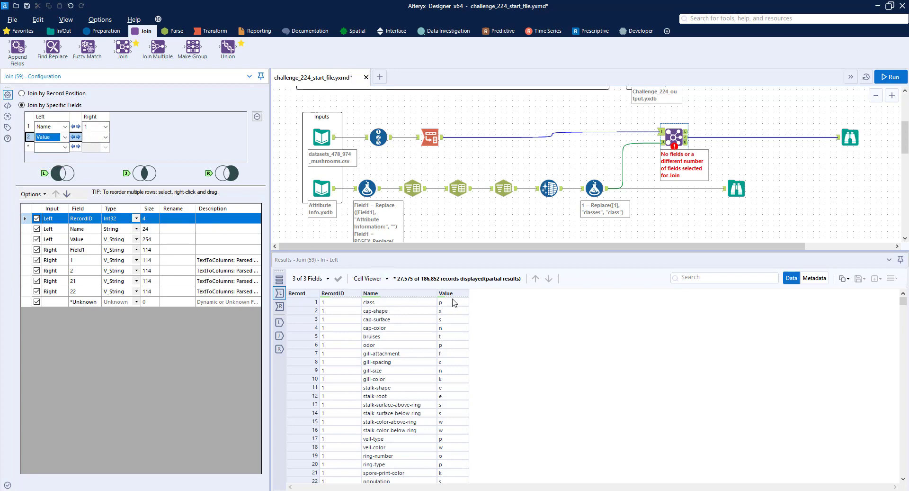
{"action": "left_click", "coordinate": [739, 186]}
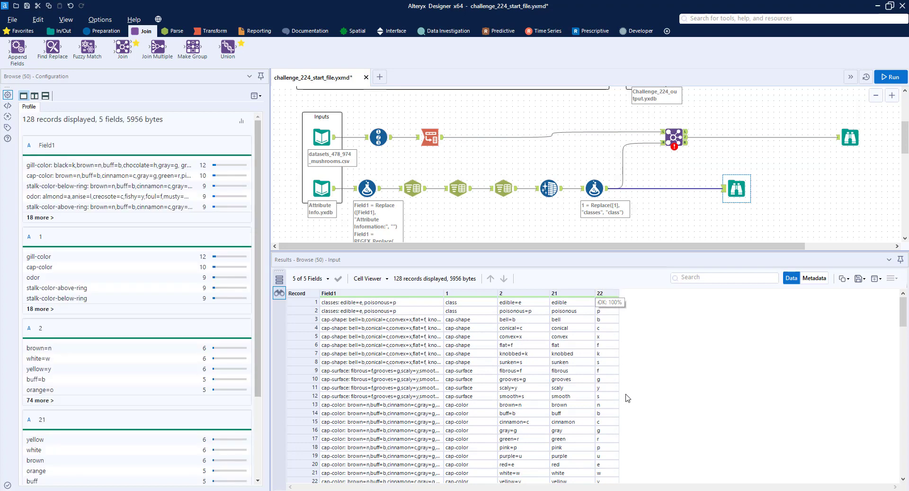
{"action": "left_click", "coordinate": [674, 138]}
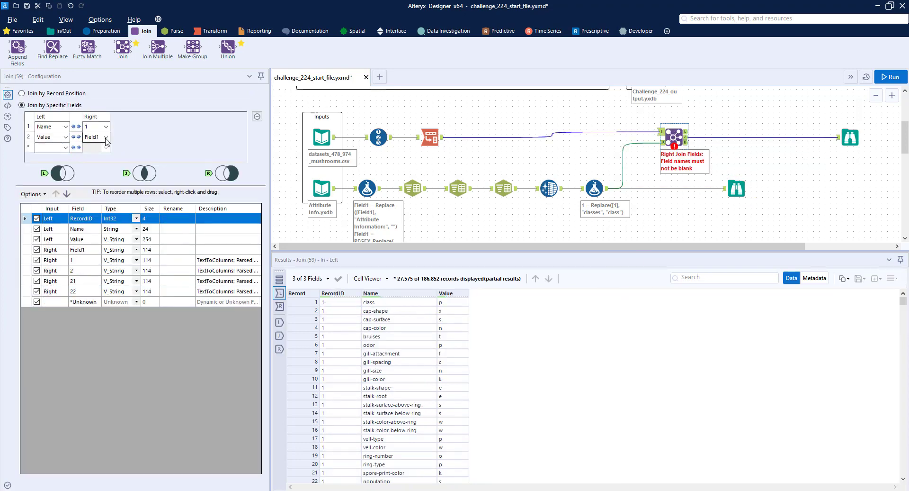
{"action": "left_click", "coordinate": [106, 138]}
{"action": "left_click", "coordinate": [96, 180]}
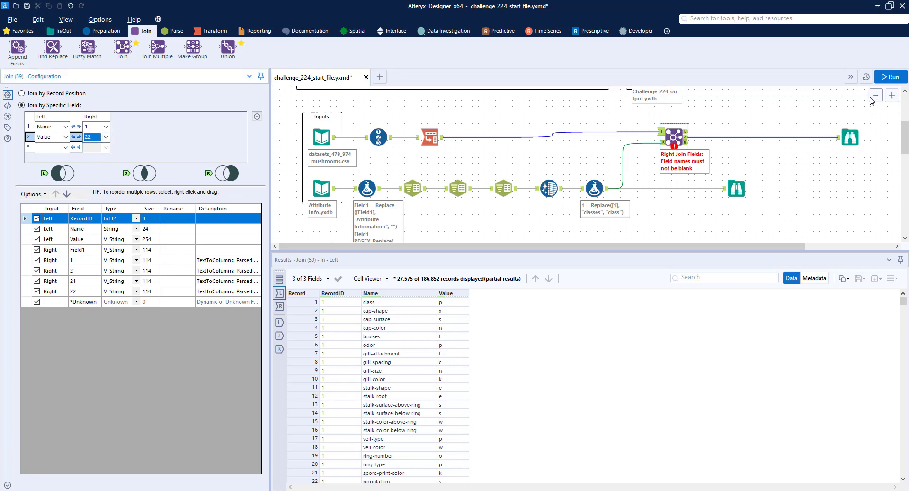
{"action": "left_click", "coordinate": [887, 78]}
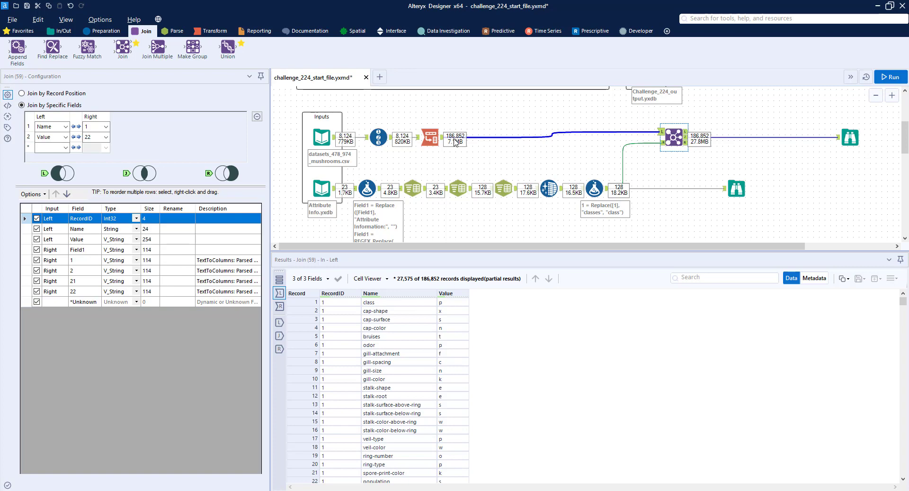
Examine the joined records in Browse, comparing Name and Value with fields 1, 21 and 22
{"action": "left_click", "coordinate": [456, 143]}
{"action": "left_click", "coordinate": [850, 138]}
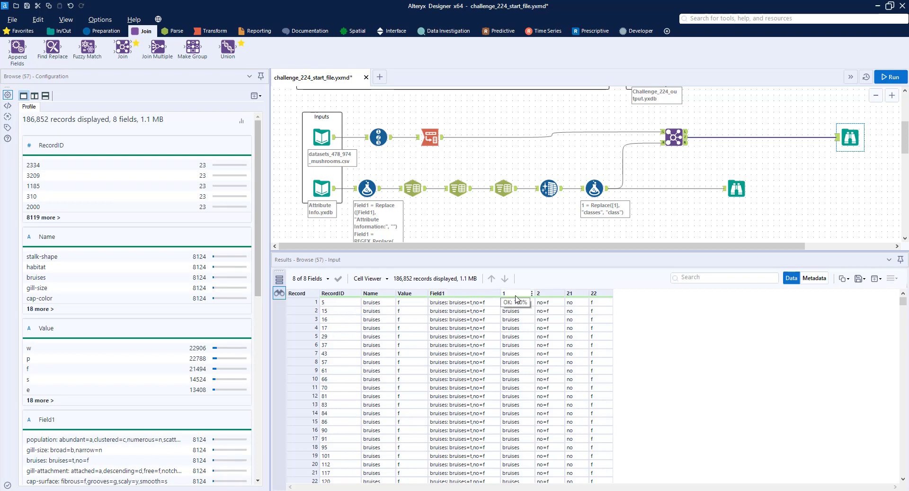
{"action": "scroll", "coordinate": [510, 403], "scroll_direction": "down", "scroll_amount": 8}
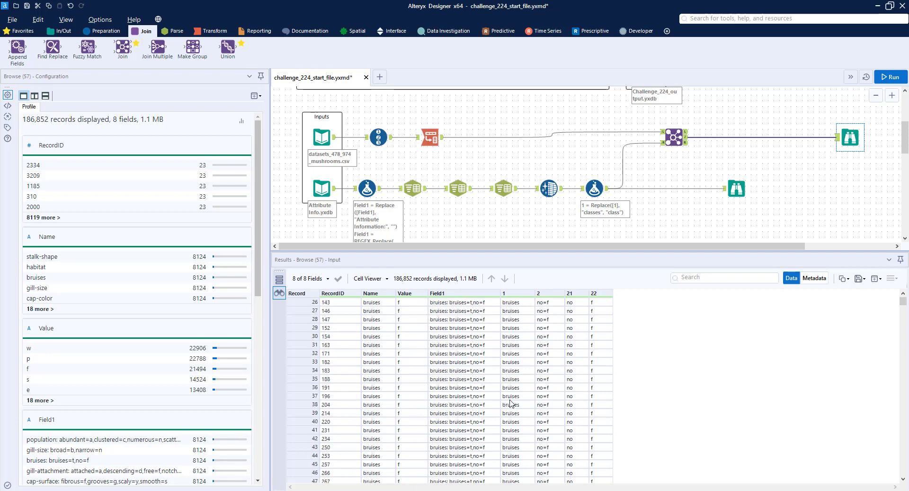
{"action": "scroll", "coordinate": [510, 404], "scroll_direction": "down", "scroll_amount": 7}
{"action": "mouse_move", "coordinate": [903, 303]}
{"action": "left_mouse_down"}
{"action": "mouse_move", "coordinate": [903, 319]}
{"action": "mouse_move", "coordinate": [904, 295]}
{"action": "left_mouse_up"}
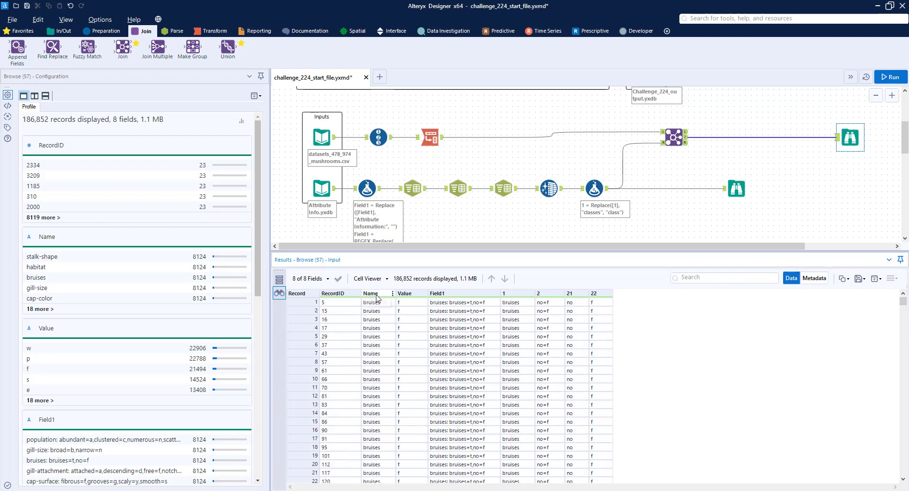
{"action": "left_click_drag", "start_coordinate": [904, 303], "coordinate": [908, 285]}
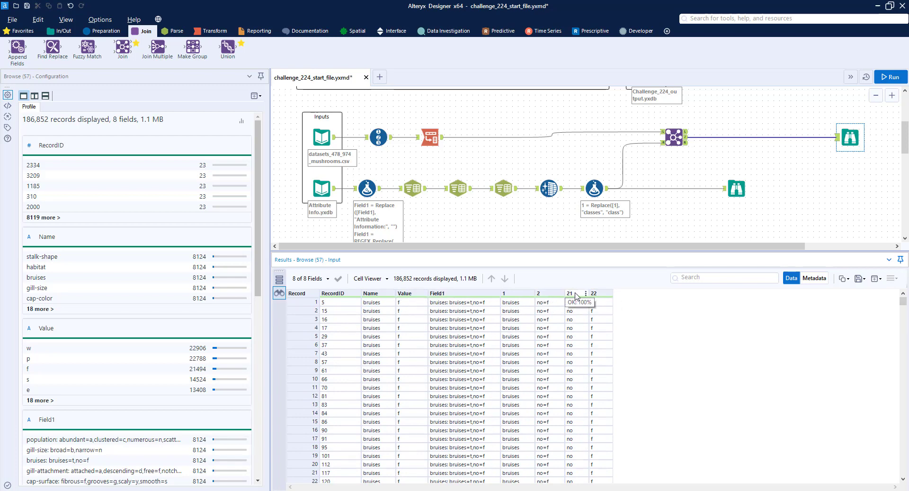
{"action": "scroll", "coordinate": [580, 342], "scroll_direction": "down", "scroll_amount": 6}
{"action": "scroll", "coordinate": [581, 343], "scroll_direction": "down", "scroll_amount": 13}
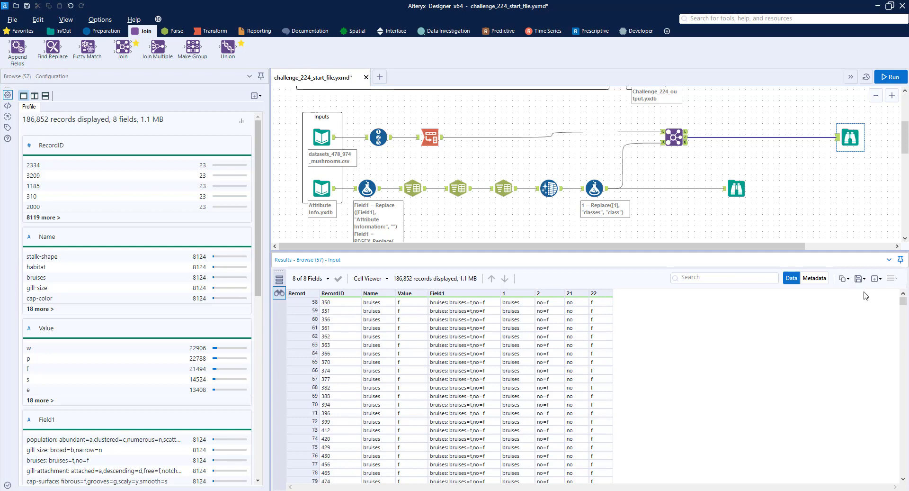
{"action": "mouse_move", "coordinate": [906, 299]}
{"action": "left_mouse_down"}
{"action": "mouse_move", "coordinate": [905, 313]}
{"action": "mouse_move", "coordinate": [900, 289]}
{"action": "left_mouse_up"}
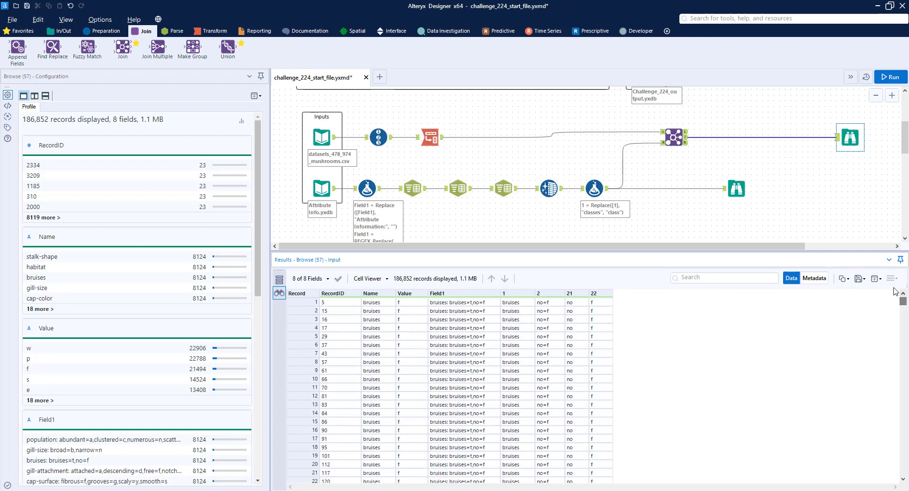
Insert a Cross Tab tool between Join and Browse, grouping by RecordID and taking column headers from Name
{"action": "left_click", "coordinate": [211, 31]}
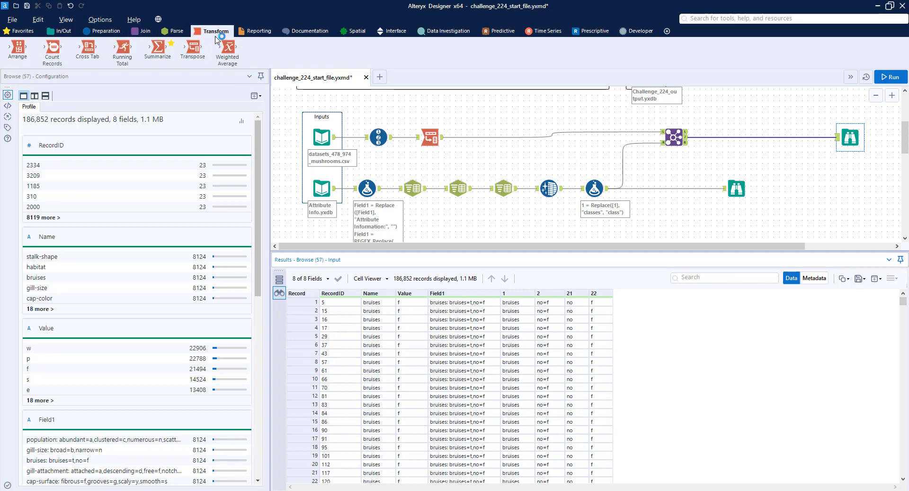
{"action": "left_click_drag", "start_coordinate": [87, 47], "coordinate": [737, 137]}
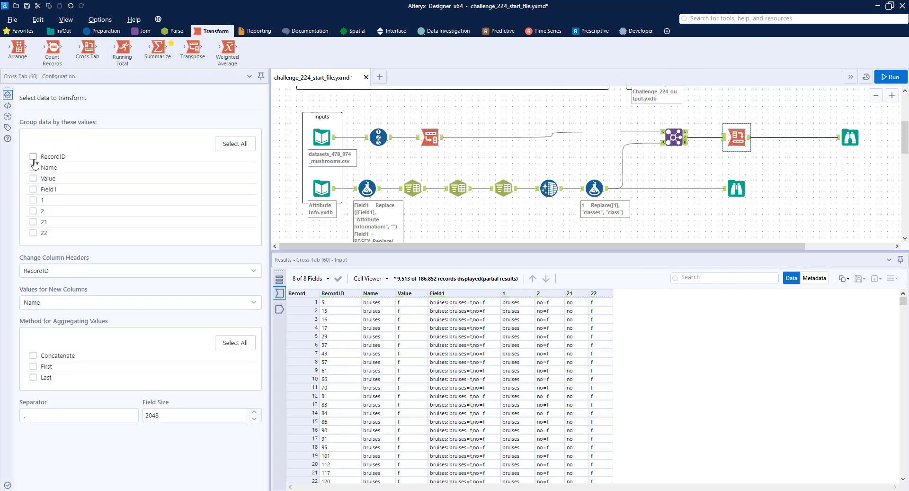
{"action": "left_click", "coordinate": [34, 156]}
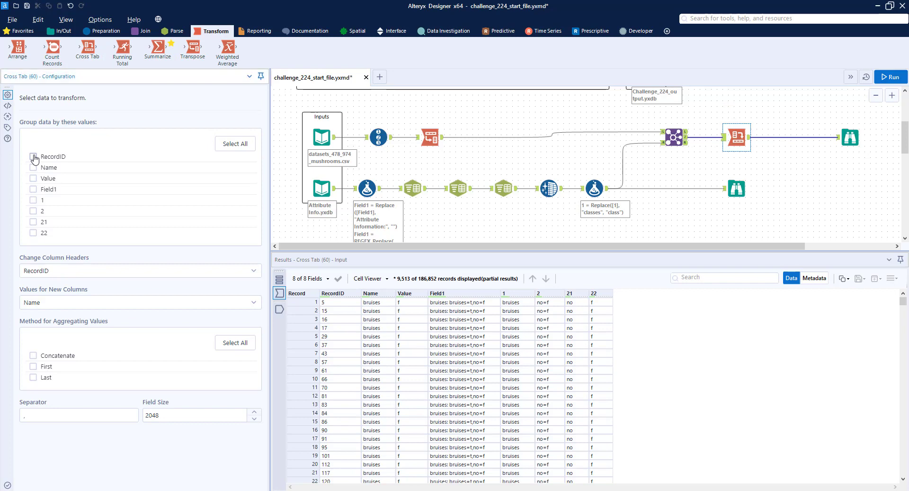
{"action": "left_click", "coordinate": [84, 275]}
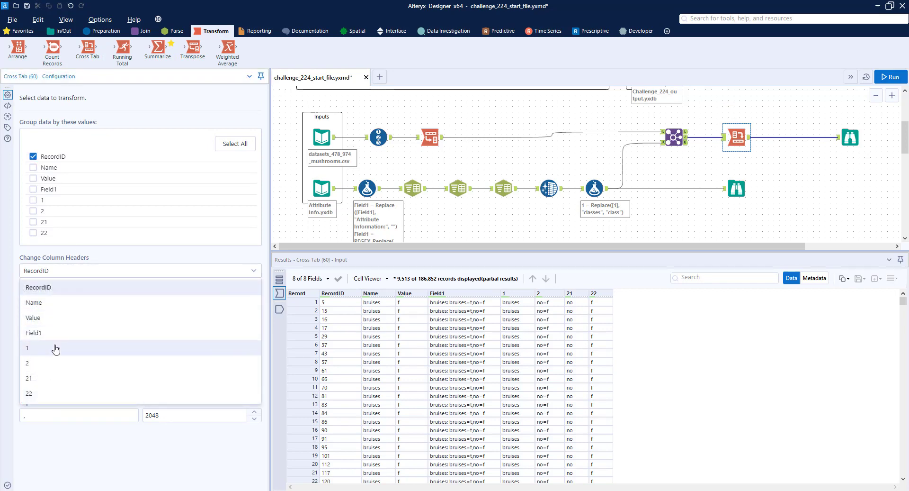
{"action": "left_click", "coordinate": [45, 308]}
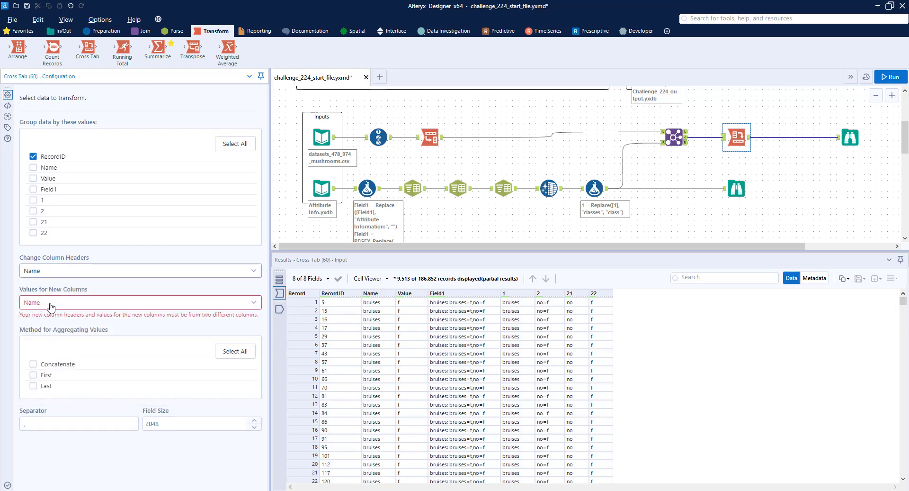
Fill the Cross Tab's new columns with values from field 21 using the First aggregation method, and run the workflow
{"action": "left_click", "coordinate": [52, 303]}
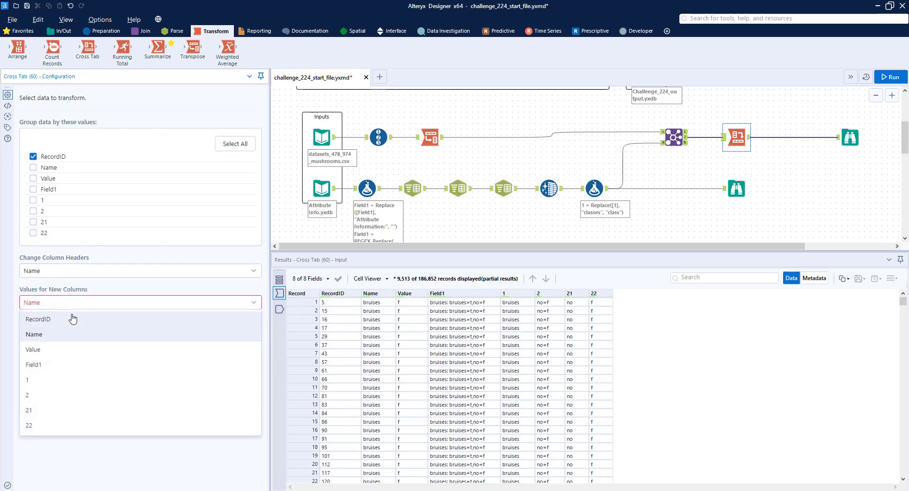
{"action": "left_click", "coordinate": [43, 413]}
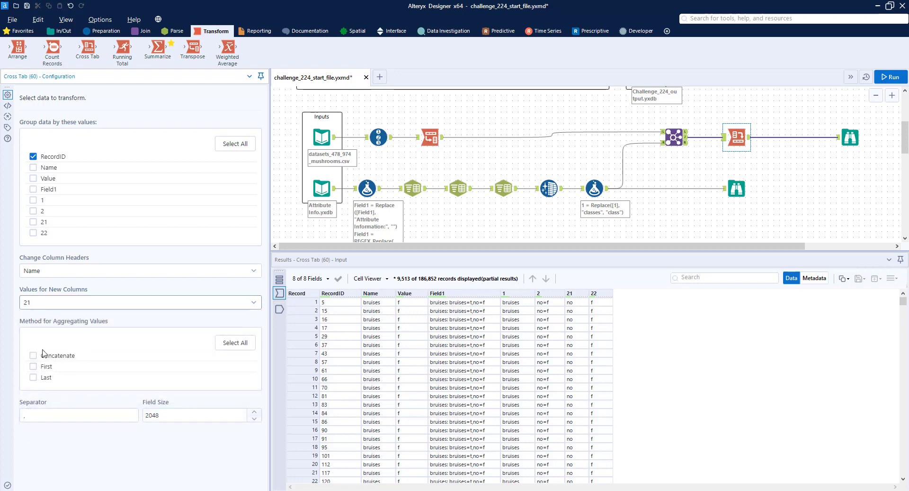
{"action": "left_click", "coordinate": [33, 368]}
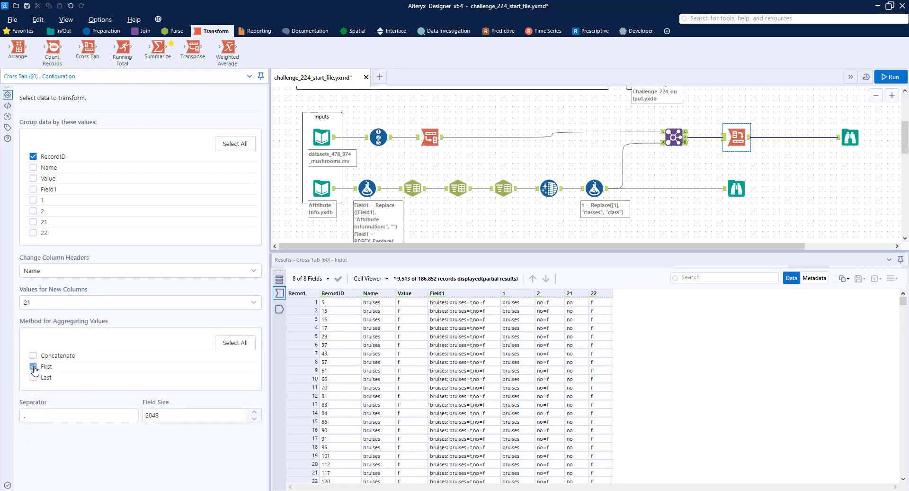
{"action": "left_click", "coordinate": [881, 77]}
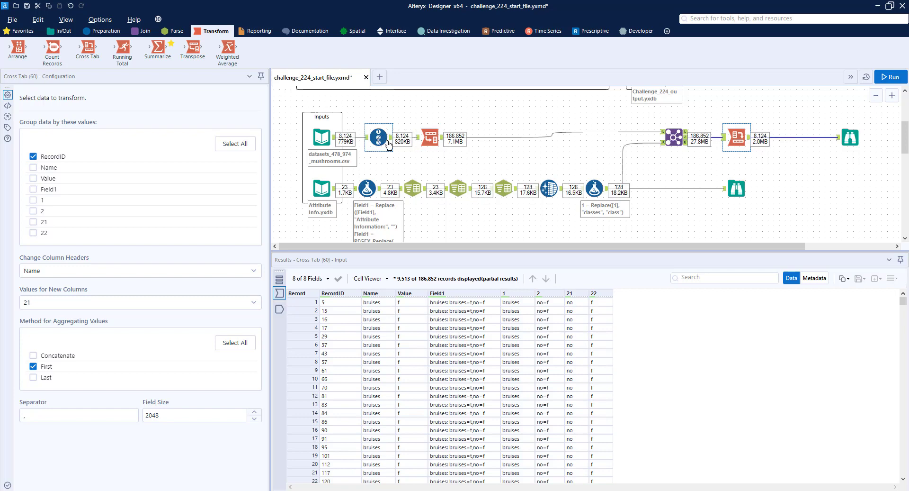
Compare the cross-tabbed records in the result Browse with the expected output's Browse, checking fields and column order
{"action": "left_click", "coordinate": [375, 133]}
{"action": "left_click", "coordinate": [852, 137]}
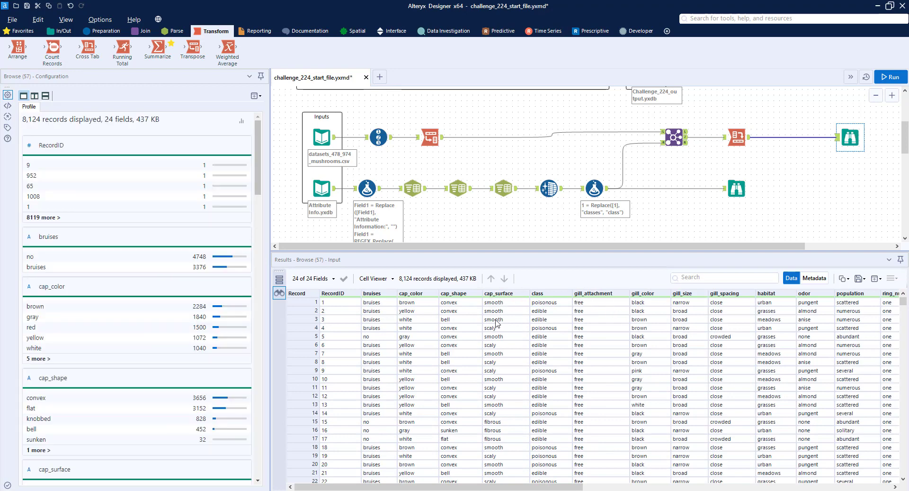
{"action": "scroll", "coordinate": [899, 179], "scroll_direction": "up", "scroll_amount": 3}
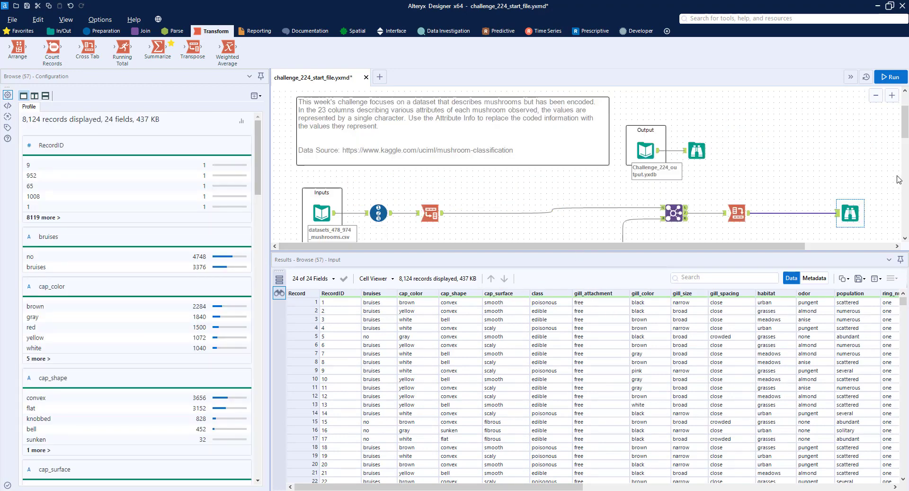
{"action": "left_click", "coordinate": [697, 150]}
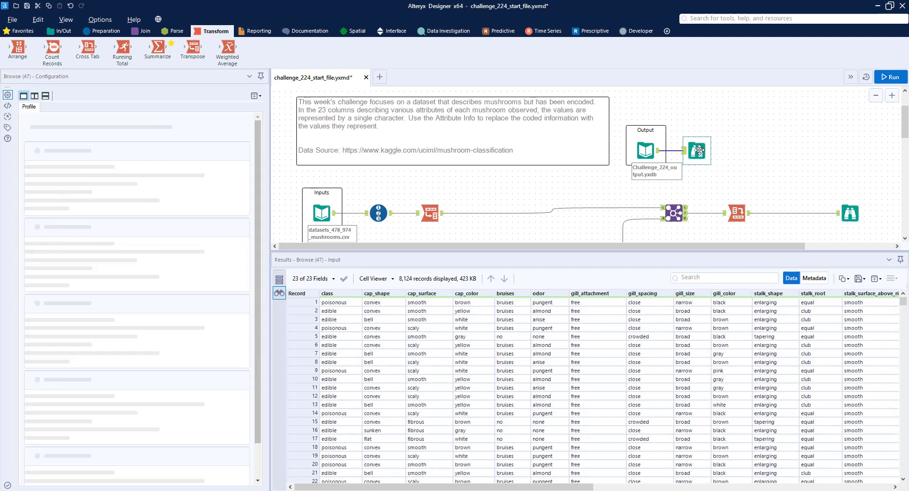
Insert a Select tool between Cross Tab and Browse, exclude the RecordID field, and run the workflow
{"action": "left_click", "coordinate": [102, 30]}
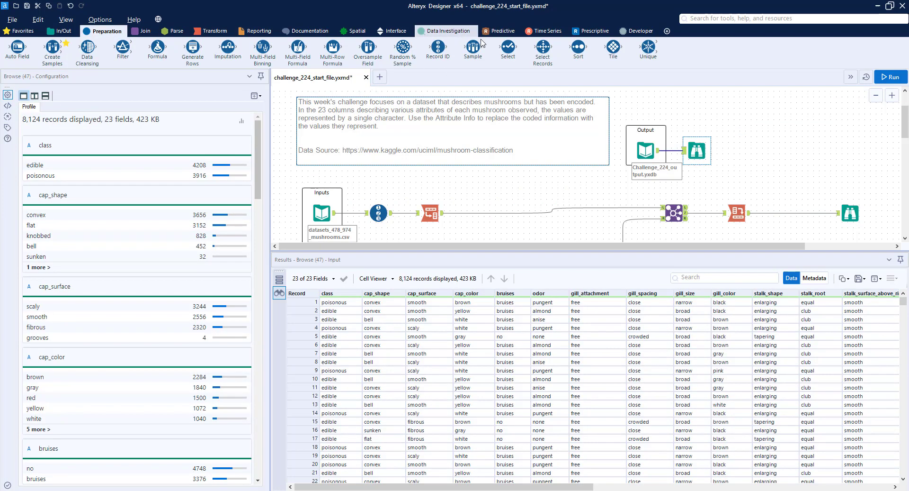
{"action": "left_click_drag", "start_coordinate": [511, 49], "coordinate": [788, 213]}
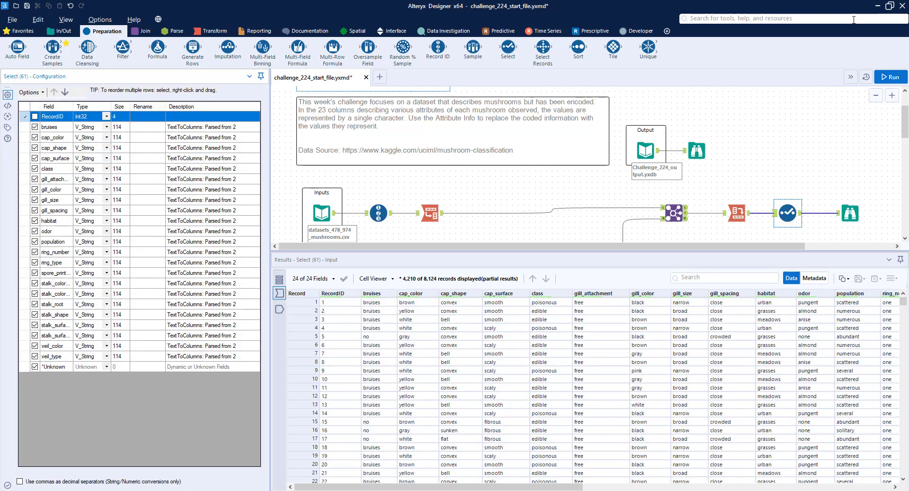
{"action": "left_click", "coordinate": [890, 77]}
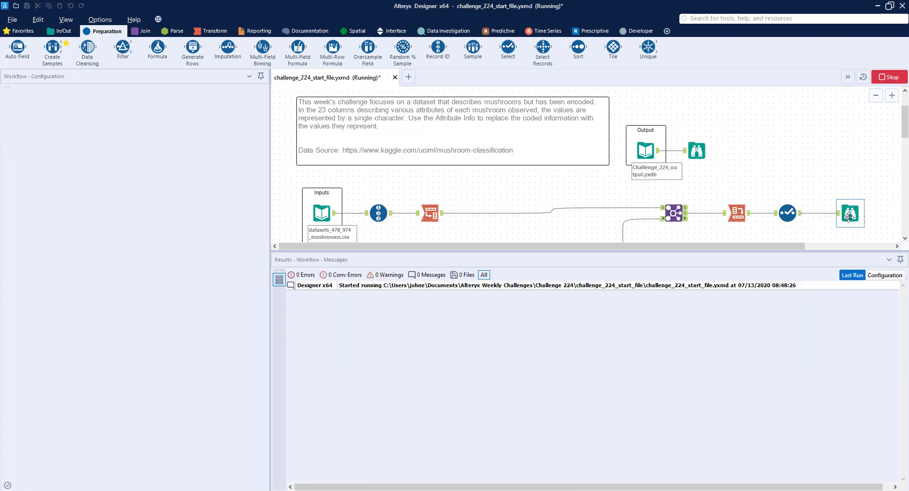
Examine the result Browse against the expected output's Browse, comparing the order of the columns
{"action": "left_click", "coordinate": [851, 214]}
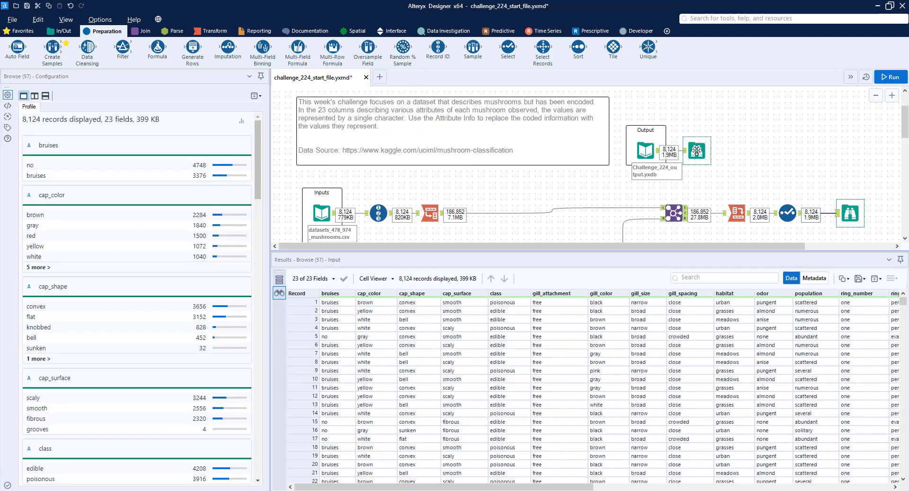
{"action": "left_click_drag", "start_coordinate": [784, 246], "coordinate": [845, 245]}
{"action": "scroll", "coordinate": [834, 217], "scroll_direction": "down", "scroll_amount": 2}
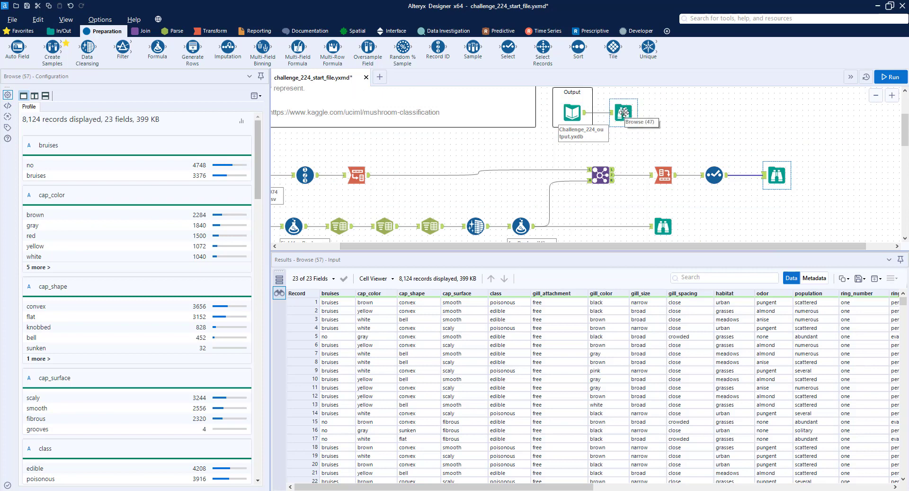
{"action": "left_click", "coordinate": [624, 113]}
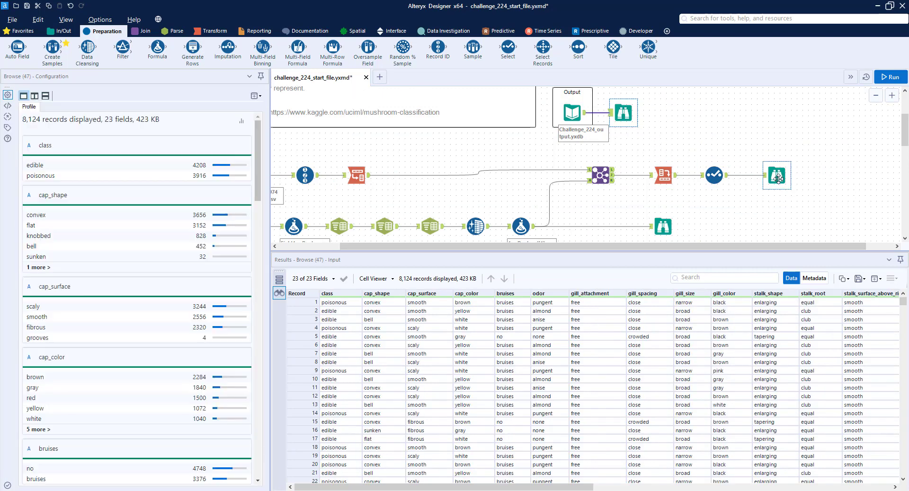
{"action": "left_click", "coordinate": [777, 176]}
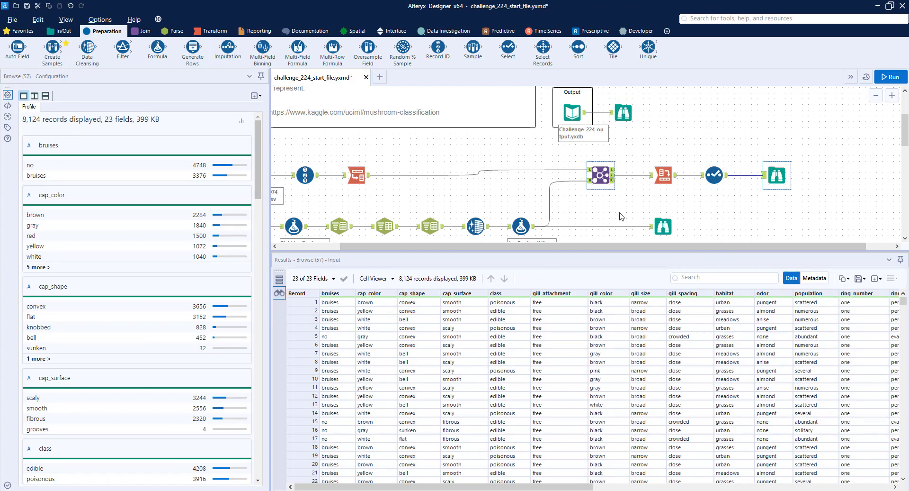
{"action": "left_click_drag", "start_coordinate": [604, 247], "coordinate": [551, 246]}
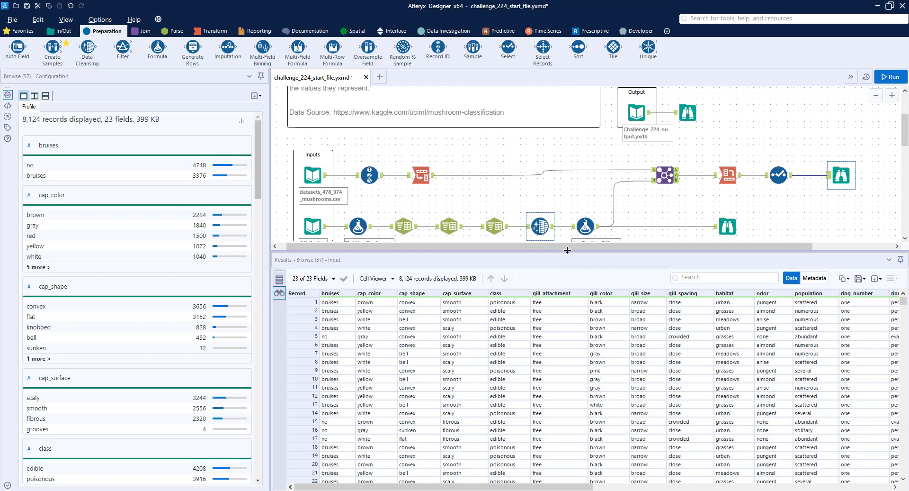
{"action": "left_click_drag", "start_coordinate": [585, 247], "coordinate": [701, 248]}
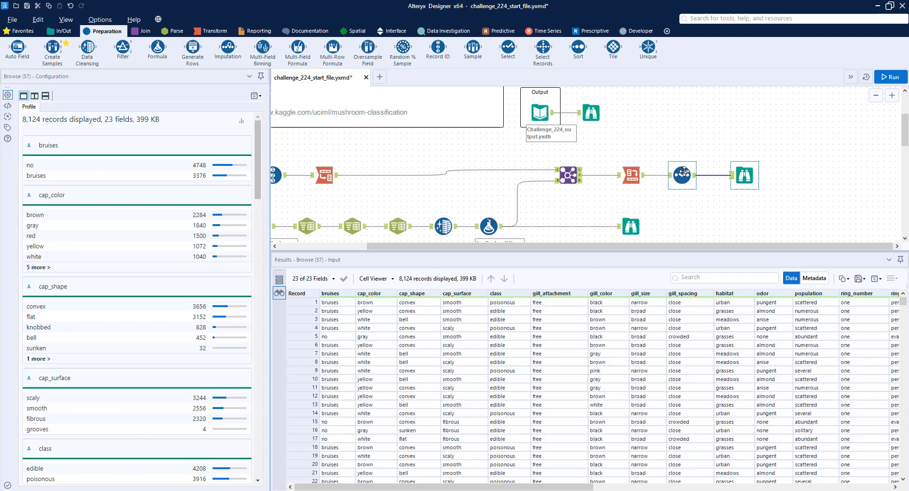
{"action": "scroll", "coordinate": [683, 173], "scroll_direction": "up", "scroll_amount": 3}
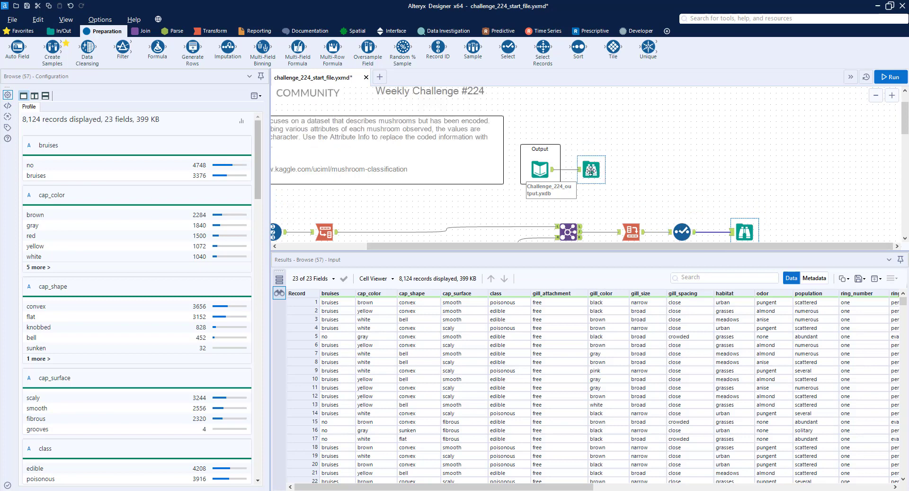
{"action": "left_click", "coordinate": [591, 170]}
{"action": "scroll", "coordinate": [694, 170], "scroll_direction": "down", "scroll_amount": 1}
{"action": "scroll", "coordinate": [701, 185], "scroll_direction": "down", "scroll_amount": 1}
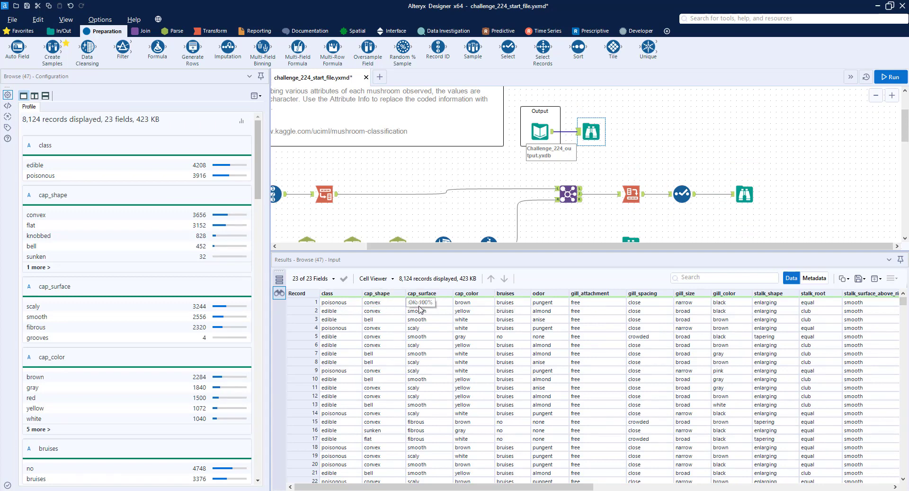
Reorder the Select tool's fields so class comes directly after RecordID, followed by cap_shape
{"action": "left_click", "coordinate": [687, 194]}
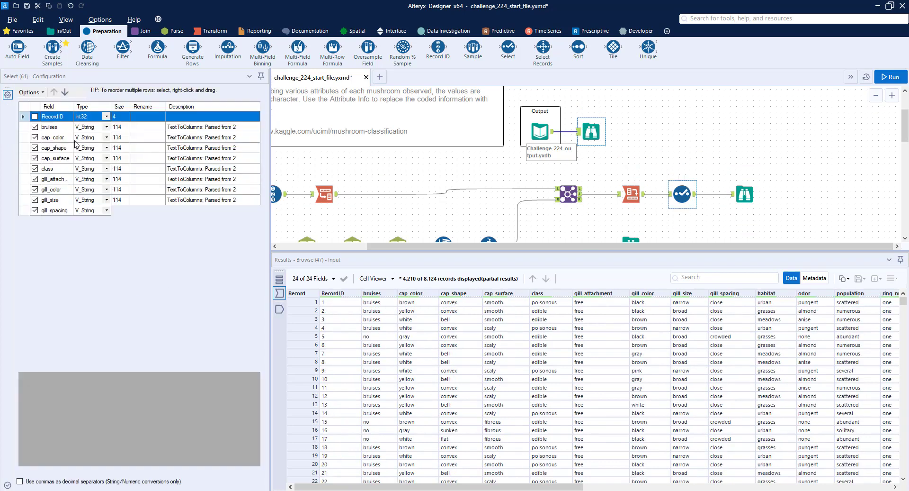
{"action": "left_click", "coordinate": [47, 169]}
{"action": "left_click", "coordinate": [54, 92]}
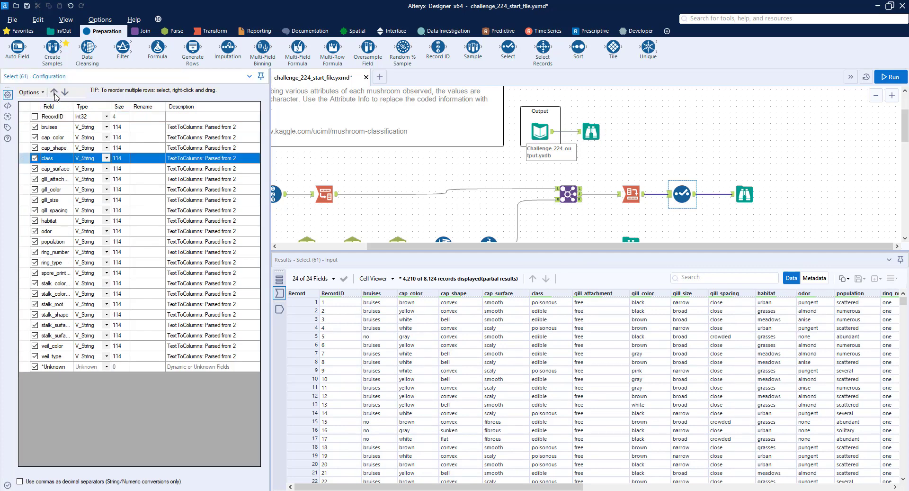
{"action": "left_click", "coordinate": [54, 92]}
{"action": "left_click", "coordinate": [54, 92]}
{"action": "left_click", "coordinate": [54, 92]}
{"action": "left_click", "coordinate": [62, 158]}
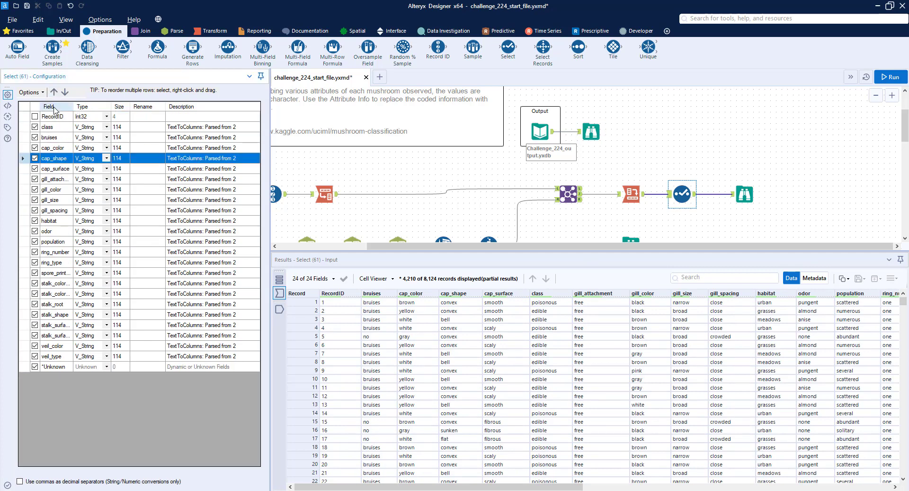
{"action": "left_click", "coordinate": [53, 92]}
{"action": "left_click", "coordinate": [52, 92]}
Move cap_surface and cap_color up in the Select tool so they follow cap_shape, above bruises
{"action": "left_click", "coordinate": [65, 169]}
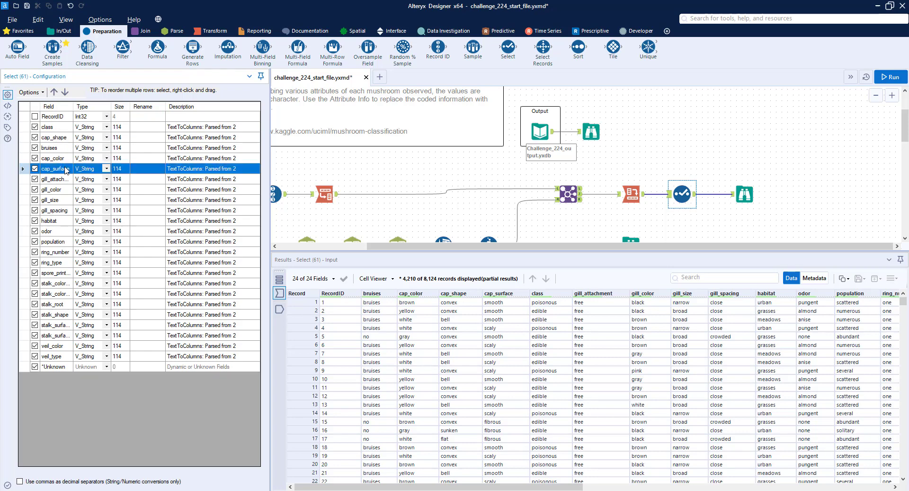
{"action": "left_click", "coordinate": [54, 92]}
{"action": "left_click", "coordinate": [54, 92]}
{"action": "left_click", "coordinate": [66, 169]}
{"action": "left_click", "coordinate": [52, 92]}
{"action": "left_click", "coordinate": [52, 92]}
{"action": "left_click", "coordinate": [65, 92]}
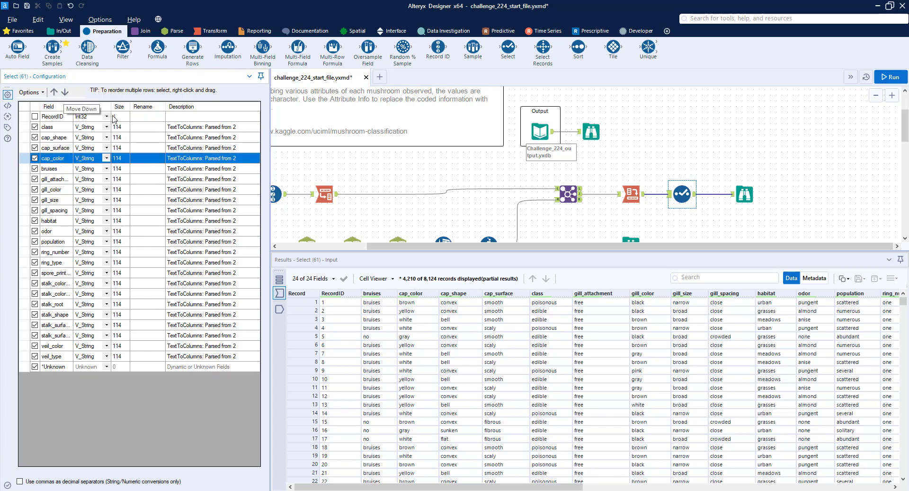
Check the expected column order and move odor up to directly below bruises in the Select tool
{"action": "left_click", "coordinate": [591, 132]}
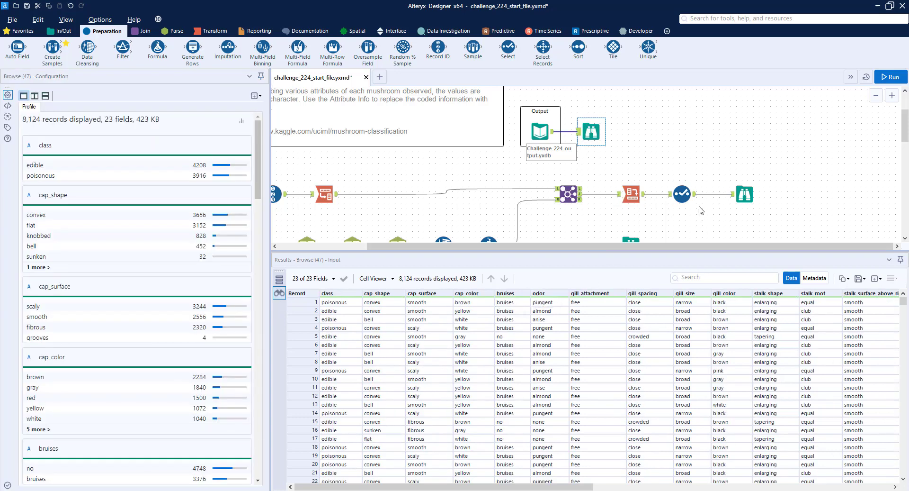
{"action": "left_click", "coordinate": [681, 193]}
{"action": "left_click", "coordinate": [67, 178]}
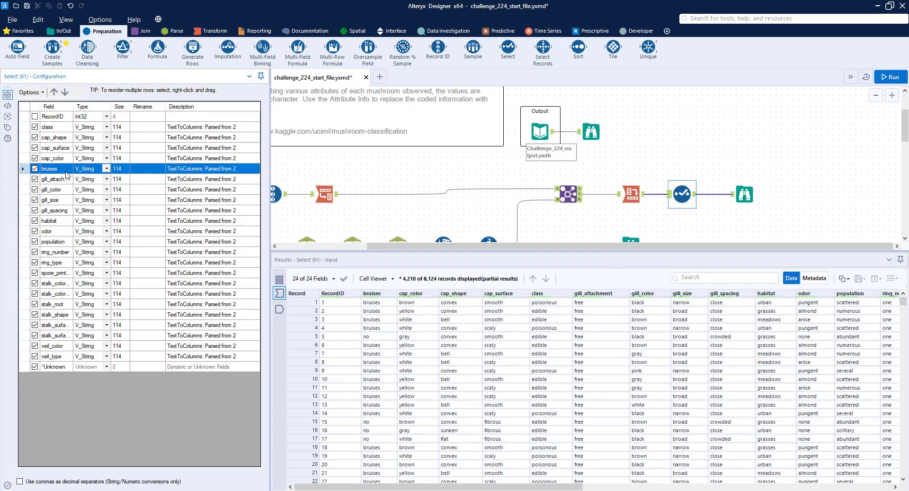
{"action": "left_click", "coordinate": [62, 231]}
{"action": "left_click", "coordinate": [54, 92]}
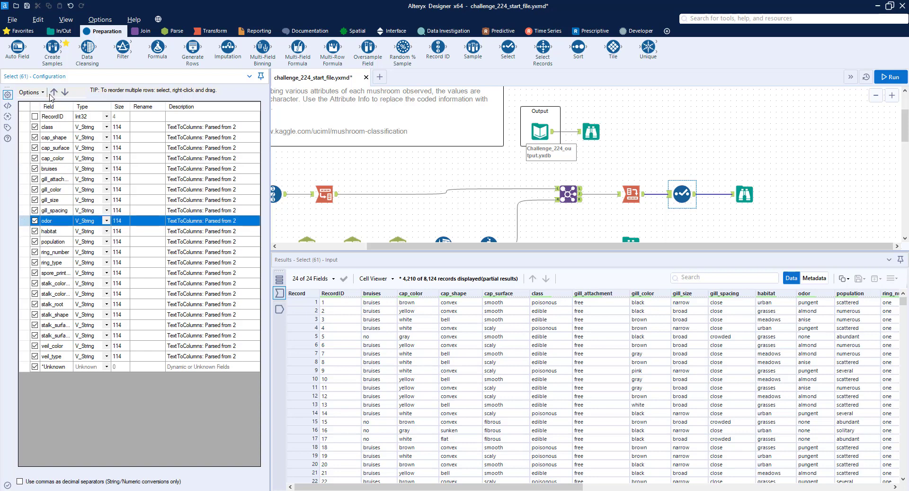
{"action": "left_click", "coordinate": [53, 92]}
{"action": "left_click", "coordinate": [54, 92]}
{"action": "left_click", "coordinate": [54, 92]}
{"action": "left_click", "coordinate": [54, 92]}
Check the expected output's gill columns and move gill_spacing and gill_size above gill_color in the Select tool
{"action": "left_click", "coordinate": [591, 131]}
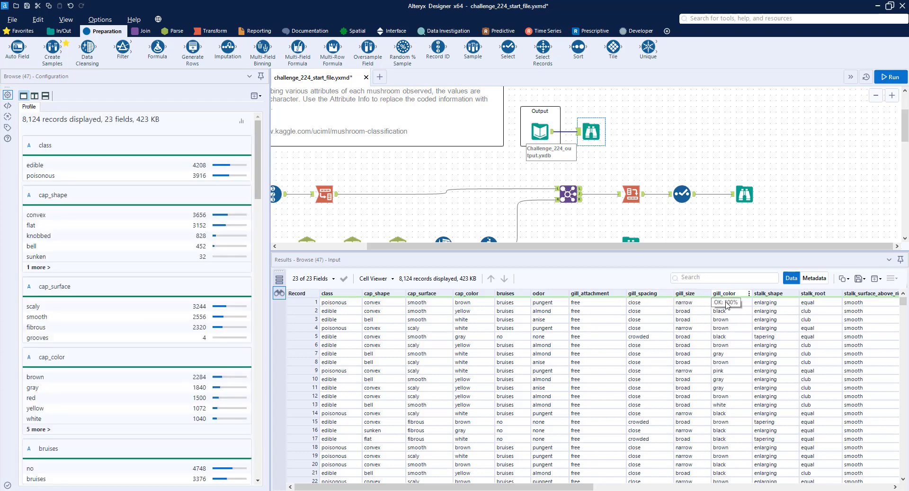
{"action": "left_click", "coordinate": [684, 192]}
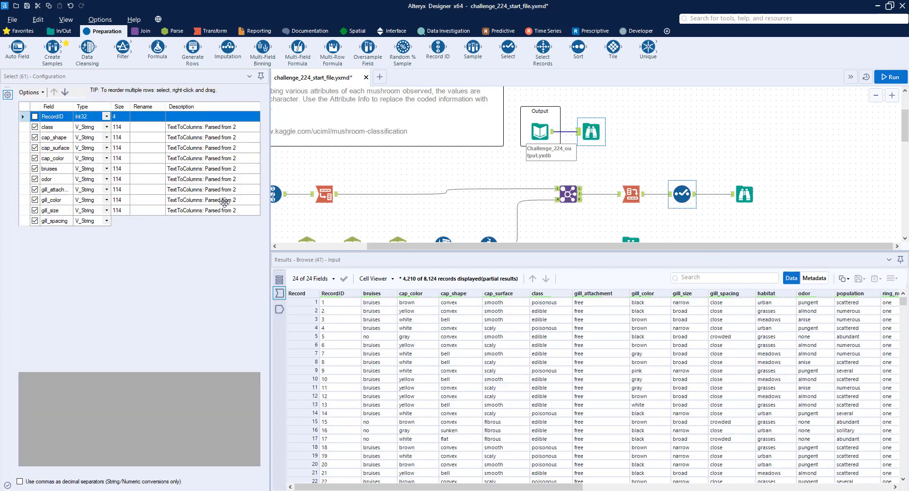
{"action": "left_click", "coordinate": [65, 192]}
{"action": "left_click", "coordinate": [62, 221]}
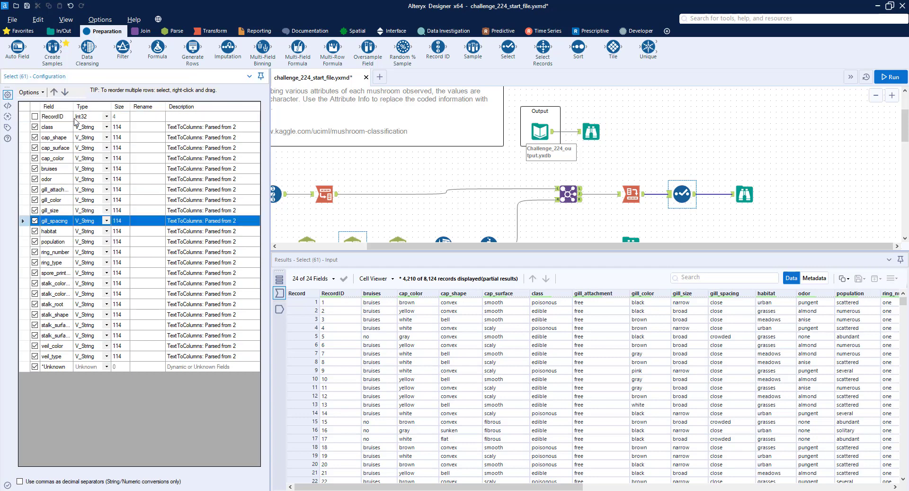
{"action": "left_click", "coordinate": [55, 92]}
{"action": "left_click", "coordinate": [54, 91]}
{"action": "left_click", "coordinate": [65, 220]}
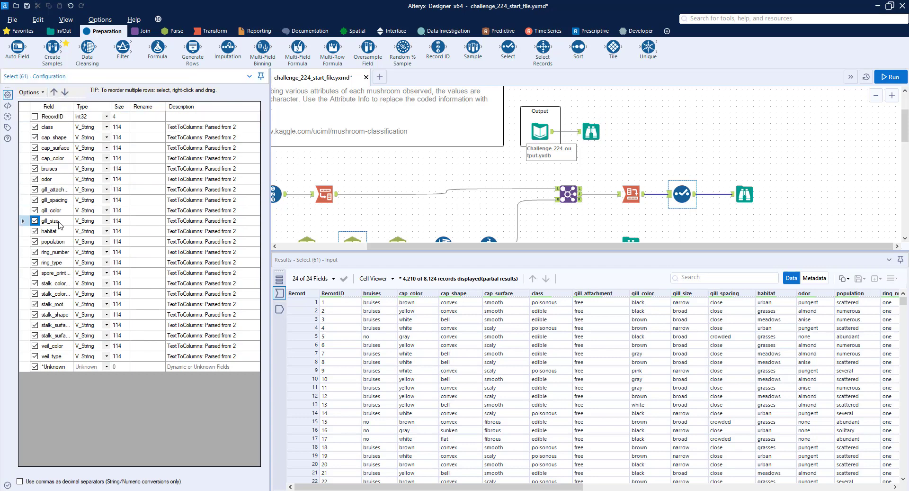
{"action": "left_click", "coordinate": [54, 92]}
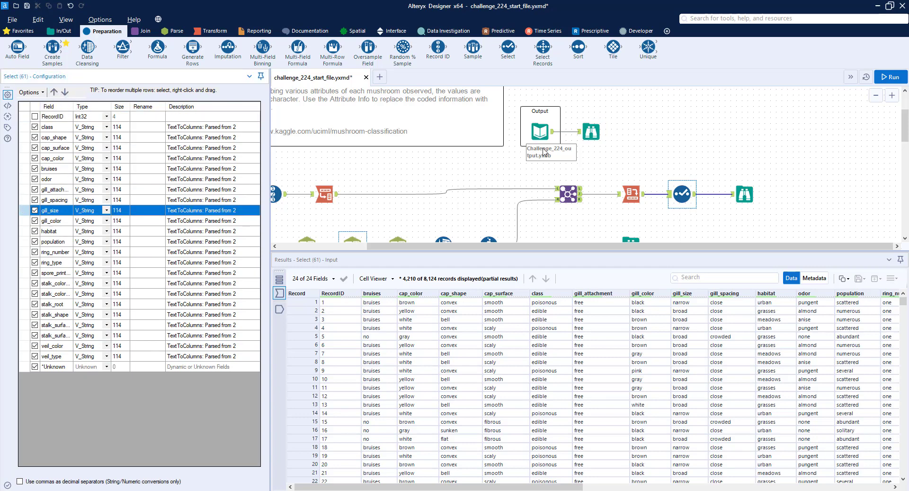
Widen the Select tool's Field column and move stalk_shape and stalk_root directly below gill_color, following the expected output
{"action": "left_click", "coordinate": [591, 132]}
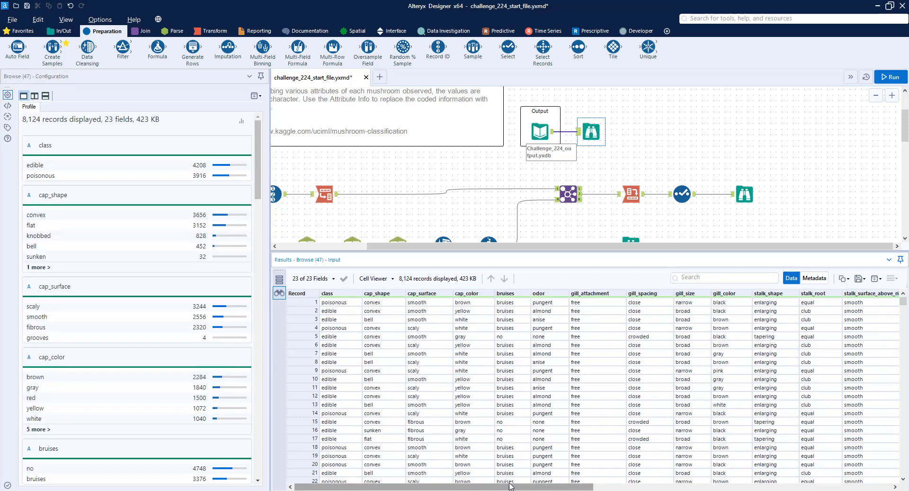
{"action": "left_click_drag", "start_coordinate": [510, 486], "coordinate": [640, 472]}
{"action": "left_click", "coordinate": [682, 194]}
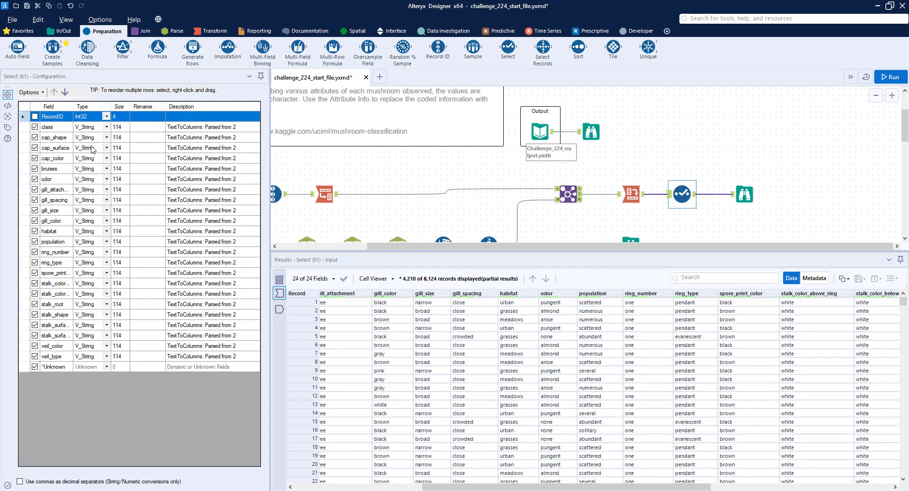
{"action": "left_click_drag", "start_coordinate": [73, 107], "coordinate": [158, 110]}
{"action": "left_click", "coordinate": [63, 318]}
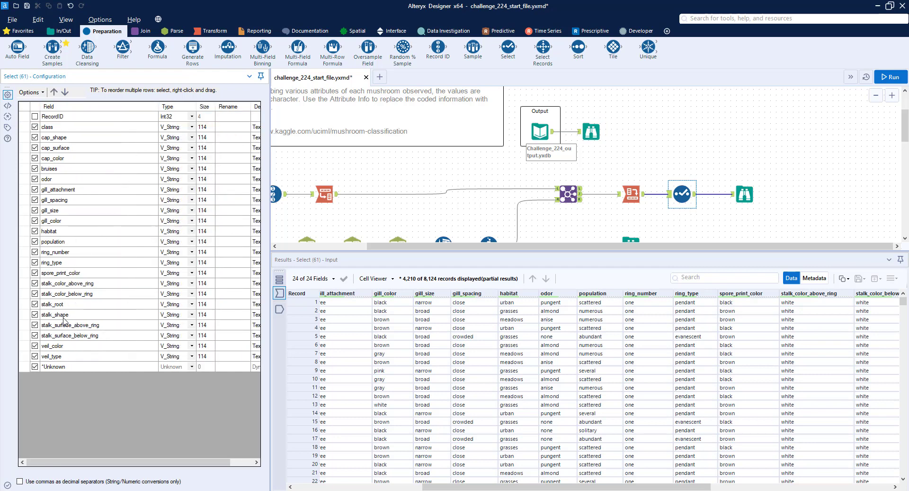
{"action": "left_click", "coordinate": [63, 317]}
{"action": "left_click_drag", "start_coordinate": [68, 213], "coordinate": [67, 232]}
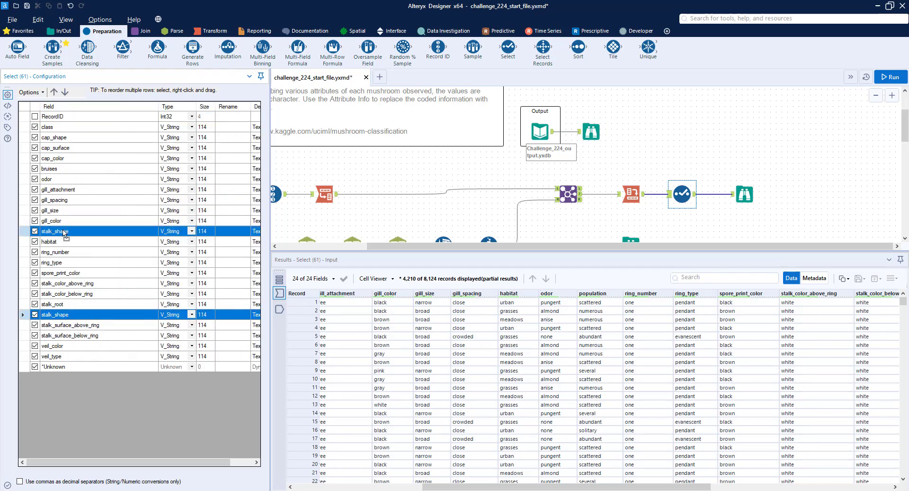
{"action": "left_click", "coordinate": [70, 317]}
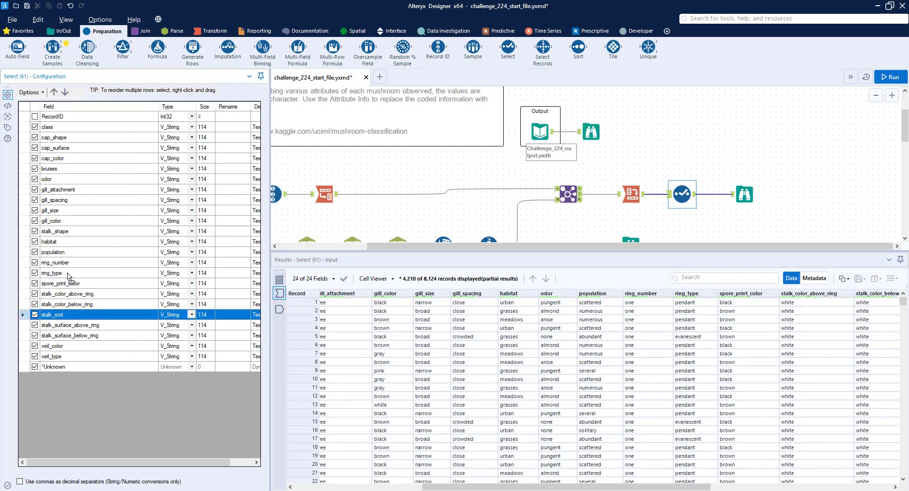
{"action": "left_click_drag", "start_coordinate": [65, 247], "coordinate": [65, 242]}
Move stalk_surface_above_ring and stalk_surface_below_ring together to directly below stalk_root in the Select tool
{"action": "left_click", "coordinate": [84, 334]}
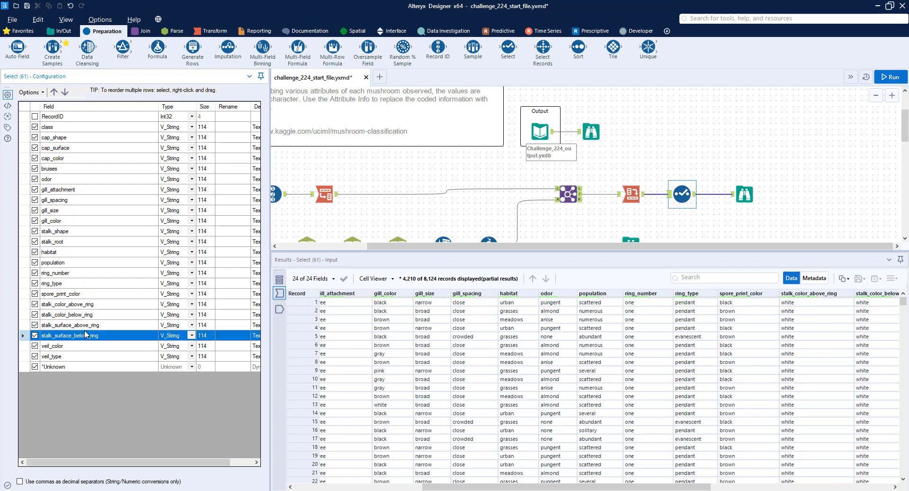
{"action": "left_click", "coordinate": [85, 325], "text": "shift"}
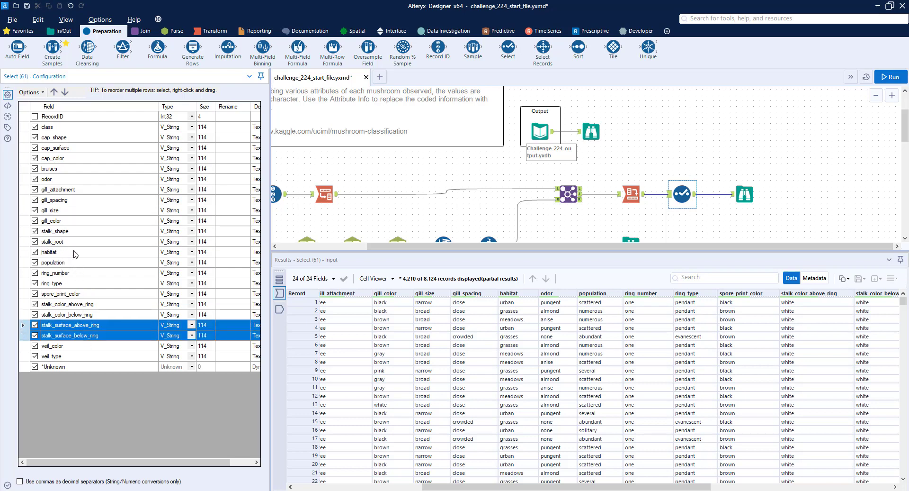
{"action": "left_click_drag", "start_coordinate": [74, 254], "coordinate": [97, 247]}
{"action": "left_click", "coordinate": [591, 131]}
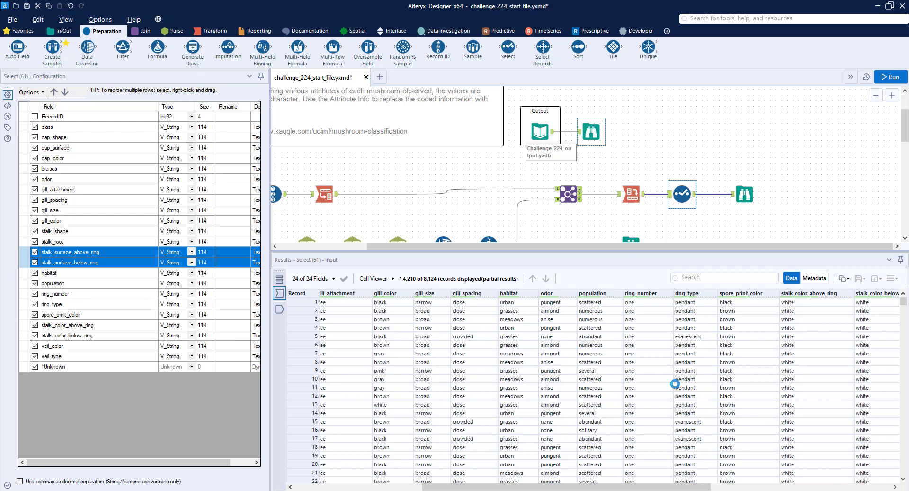
Following the expected output, move stalk_color_above_ring and stalk_color_below_ring directly below stalk_surface_below_ring, followed by veil_type and veil_color, in the Select tool
{"action": "left_click_drag", "start_coordinate": [677, 487], "coordinate": [795, 487]}
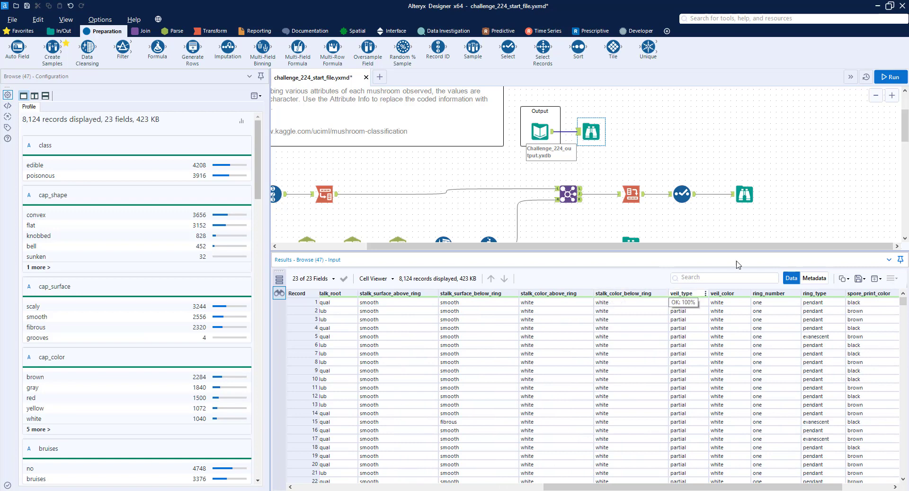
{"action": "left_click", "coordinate": [682, 196]}
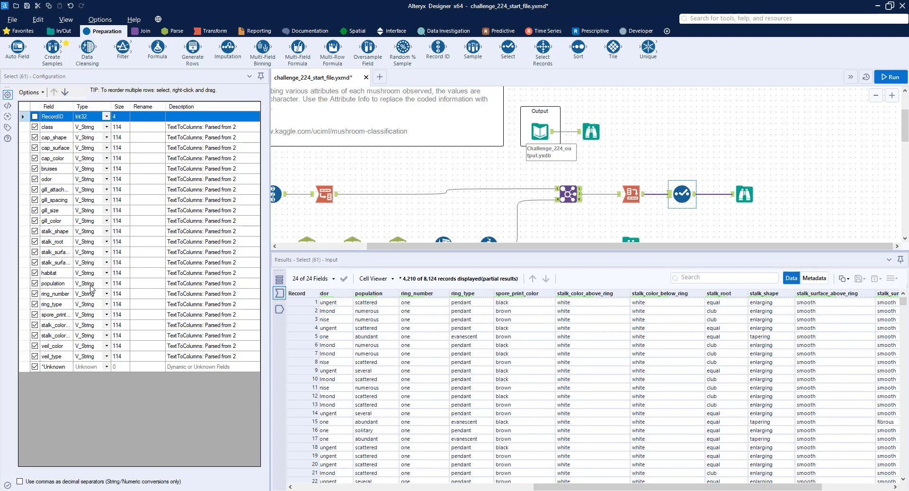
{"action": "left_click_drag", "start_coordinate": [73, 107], "coordinate": [130, 108]}
{"action": "left_click_drag", "start_coordinate": [90, 326], "coordinate": [95, 277]}
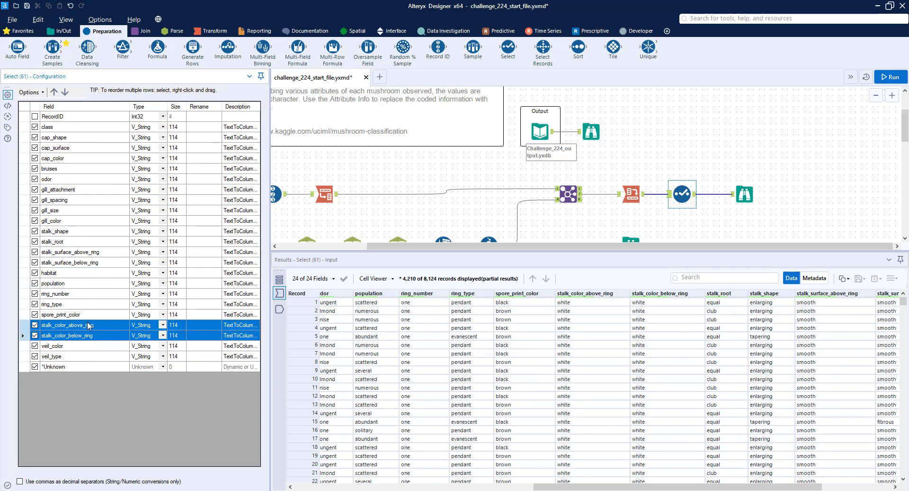
{"action": "left_click_drag", "start_coordinate": [87, 325], "coordinate": [74, 311]}
{"action": "left_click", "coordinate": [76, 356]}
{"action": "left_click", "coordinate": [81, 356]}
Check the remaining columns of the expected output and move ring_number and ring_type directly below veil_color in the Select tool
{"action": "left_click", "coordinate": [591, 131]}
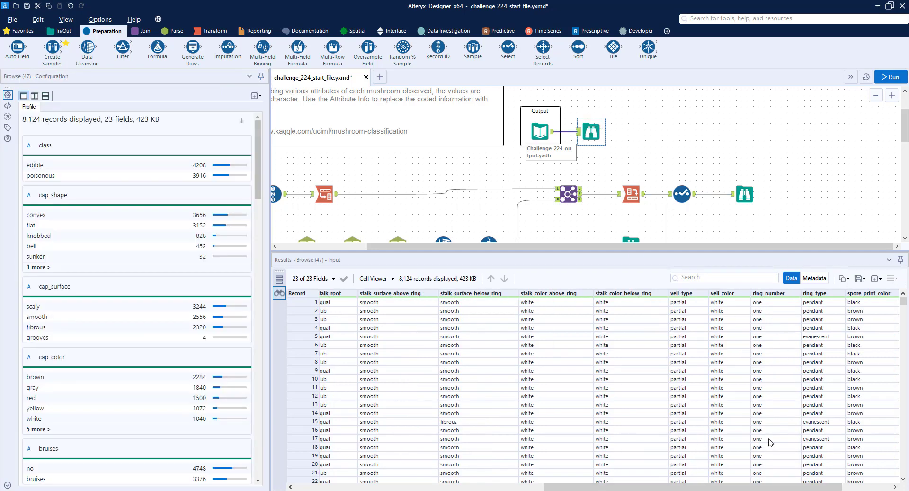
{"action": "scroll", "coordinate": [806, 486], "scroll_direction": "right", "scroll_amount": 3}
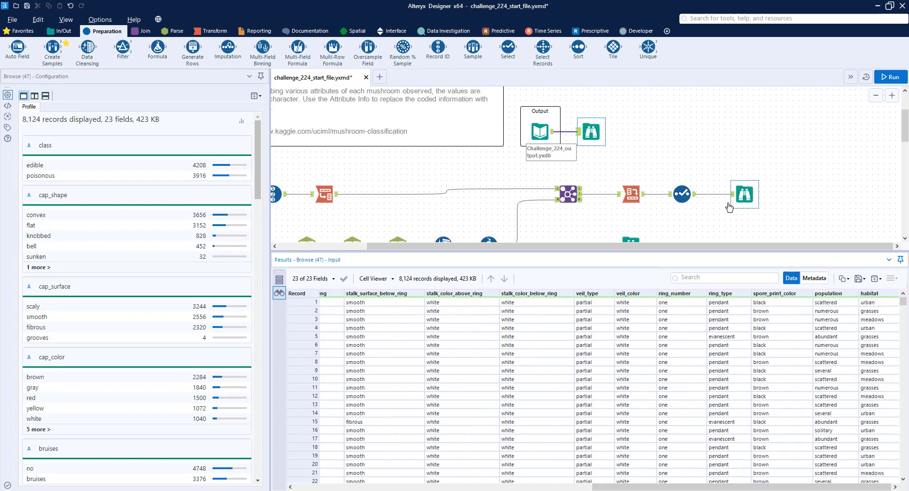
{"action": "left_click", "coordinate": [681, 194]}
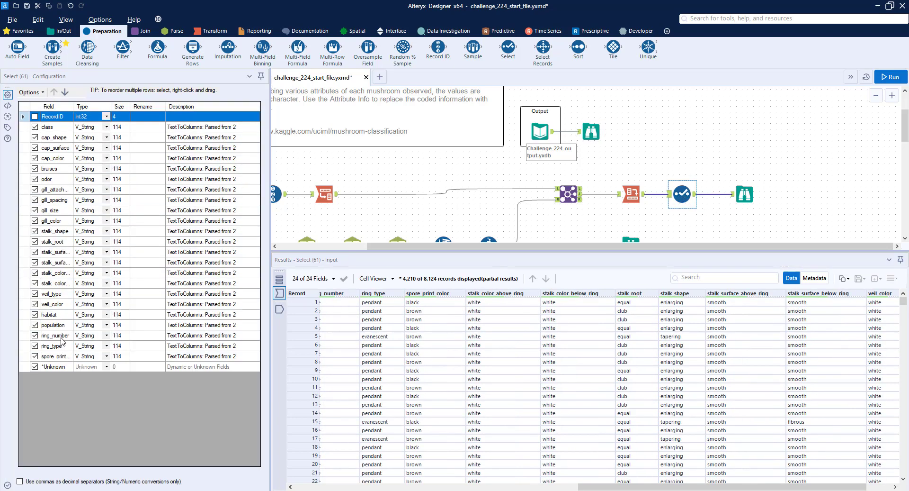
{"action": "left_click_drag", "start_coordinate": [62, 338], "coordinate": [62, 316]}
Move spore_print_color directly below ring_type and place population above habitat in the Select tool
{"action": "left_click", "coordinate": [66, 356]}
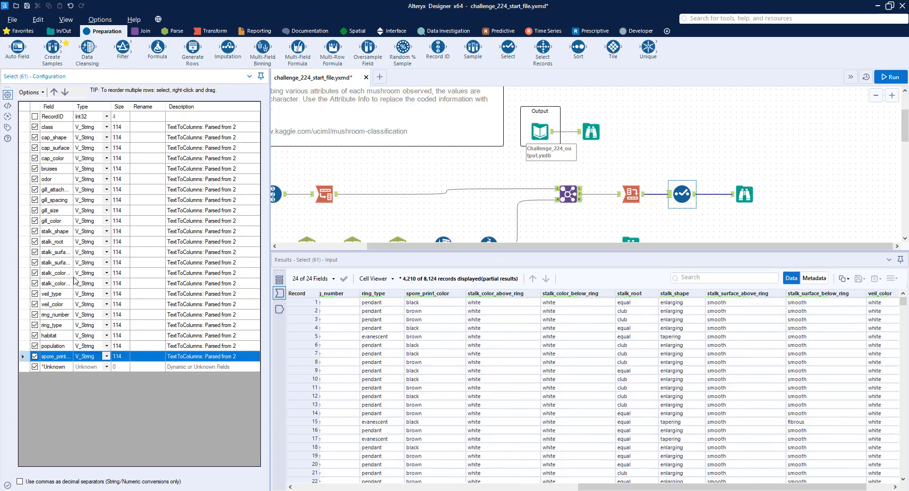
{"action": "left_click", "coordinate": [54, 91]}
{"action": "left_click", "coordinate": [54, 92]}
{"action": "left_click", "coordinate": [66, 355]}
{"action": "left_click", "coordinate": [54, 91]}
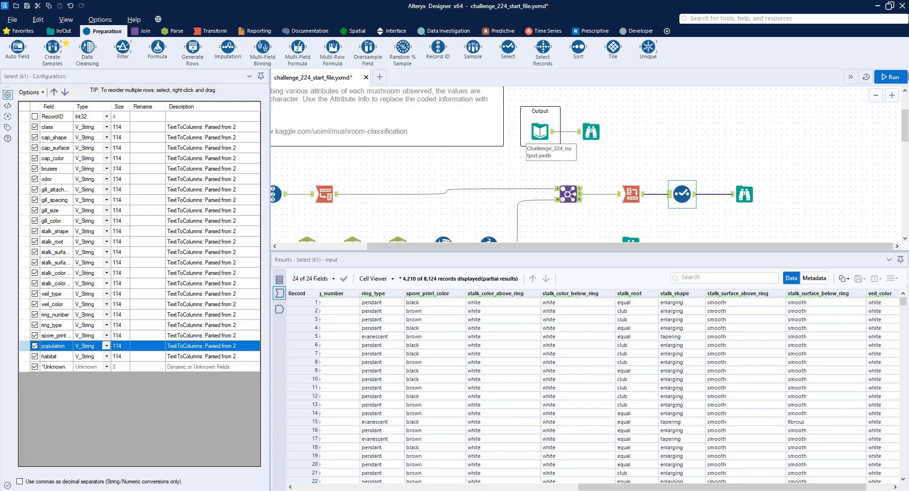
Run the workflow and open the results of the Browse tool after the Select tool
{"action": "left_click", "coordinate": [890, 76]}
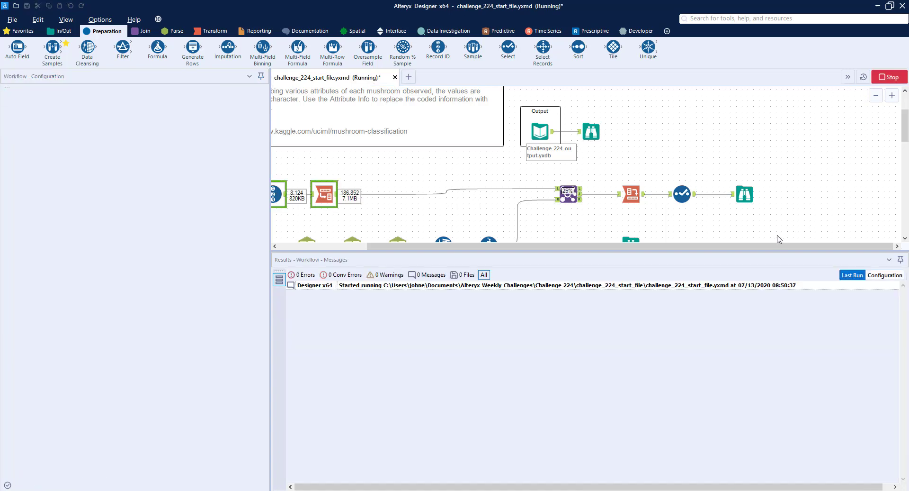
{"action": "left_click", "coordinate": [745, 194]}
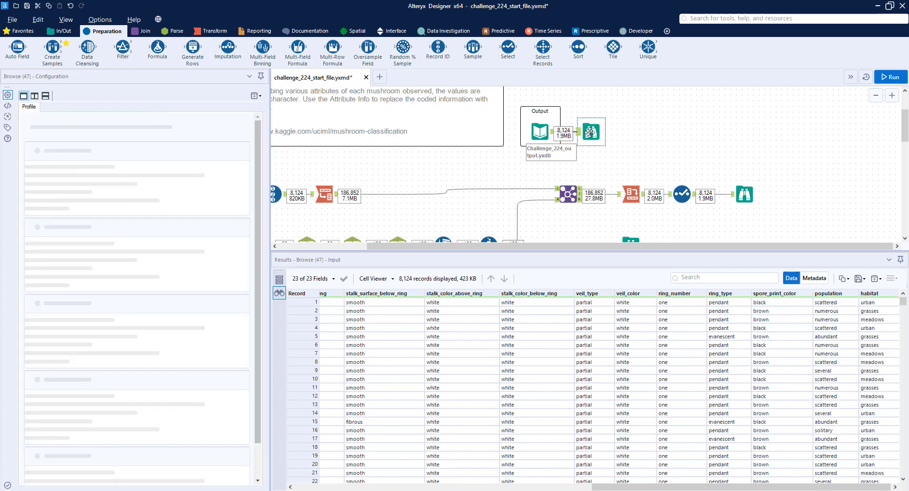
{"action": "left_click", "coordinate": [744, 194]}
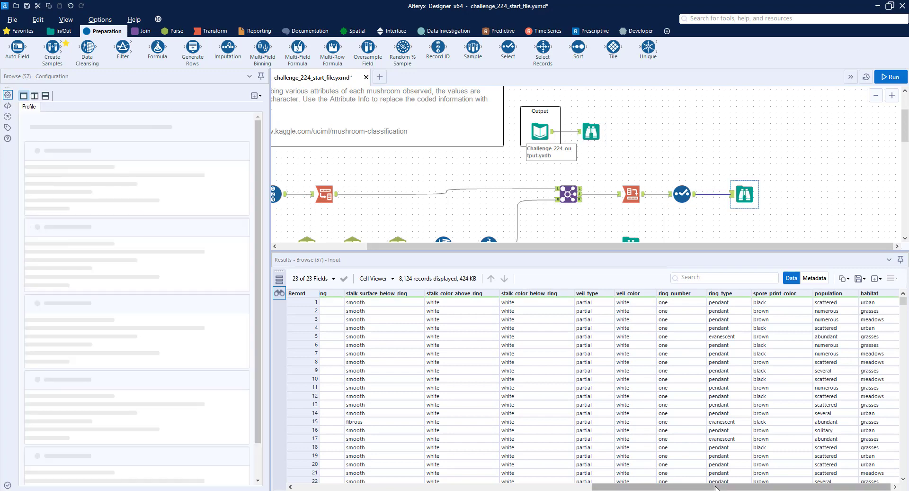
Compare the column order and values of the expected output with those of the workflow's final Browse tool
{"action": "left_click", "coordinate": [592, 132]}
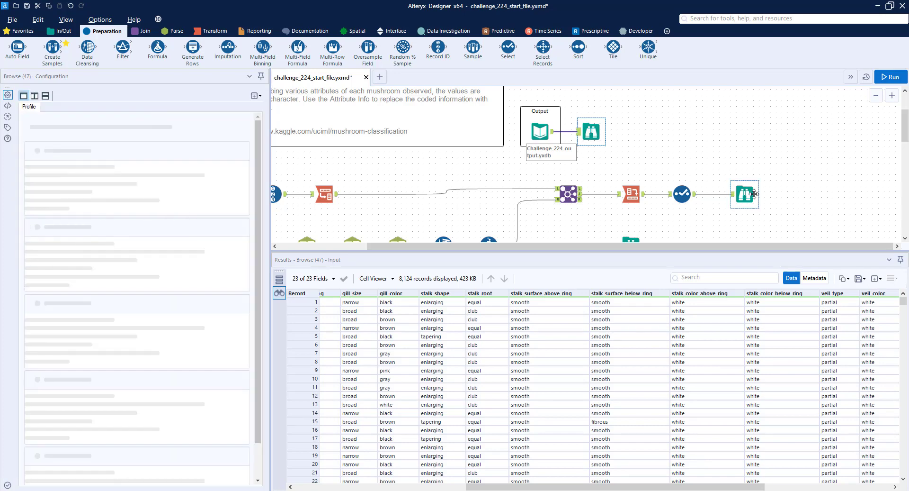
{"action": "left_click_drag", "start_coordinate": [672, 484], "coordinate": [501, 485]}
{"action": "left_click", "coordinate": [594, 132]}
{"action": "left_click", "coordinate": [595, 132]}
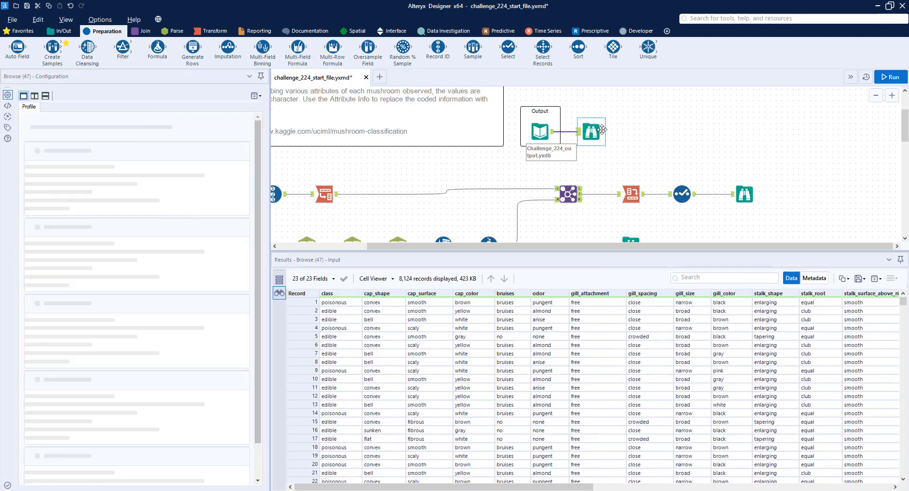
{"action": "left_click", "coordinate": [745, 191]}
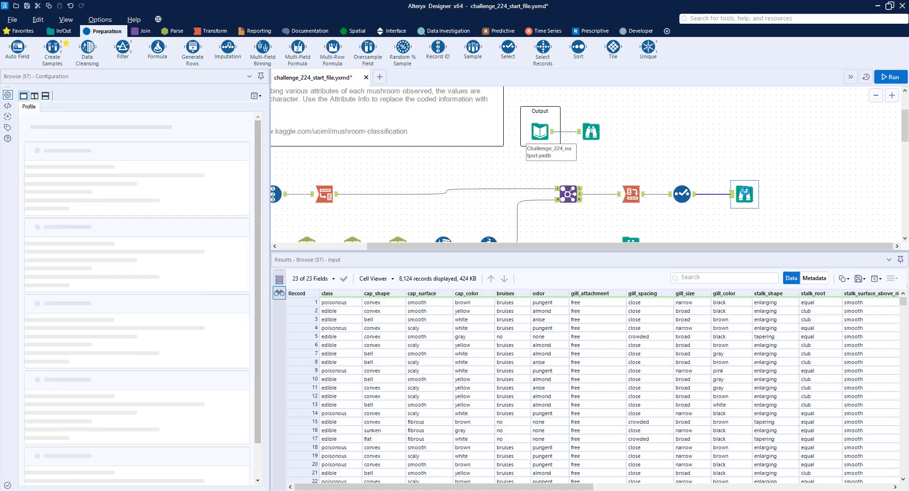
{"action": "scroll", "coordinate": [747, 189], "scroll_direction": "up", "scroll_amount": 1}
{"action": "left_click", "coordinate": [585, 156]}
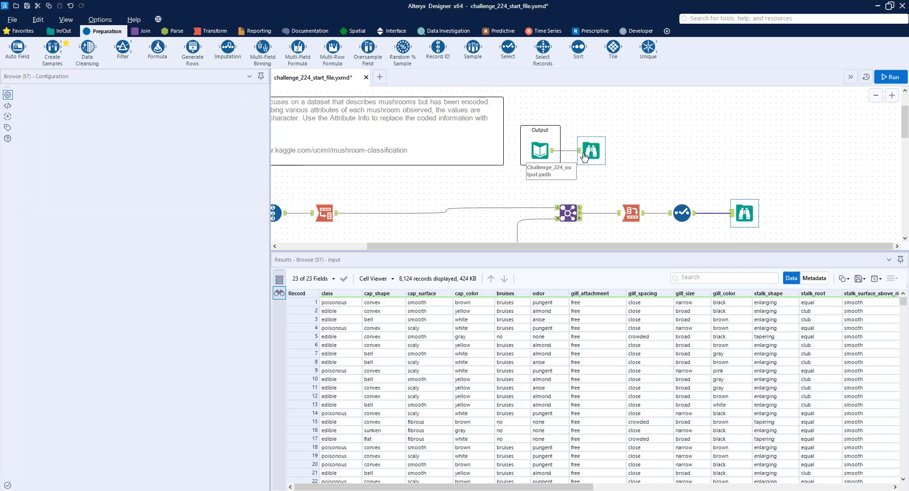